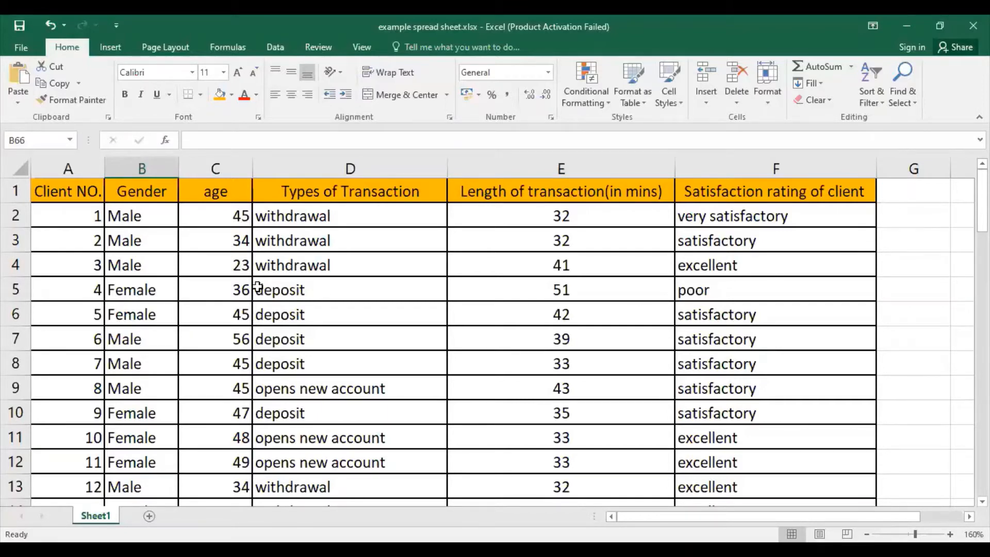
# - Look through the client records from the first to the last row, checking the client numbers and the Gender column
pyautogui.click(78, 216)
pyautogui.scroll(-3, 79, 221)
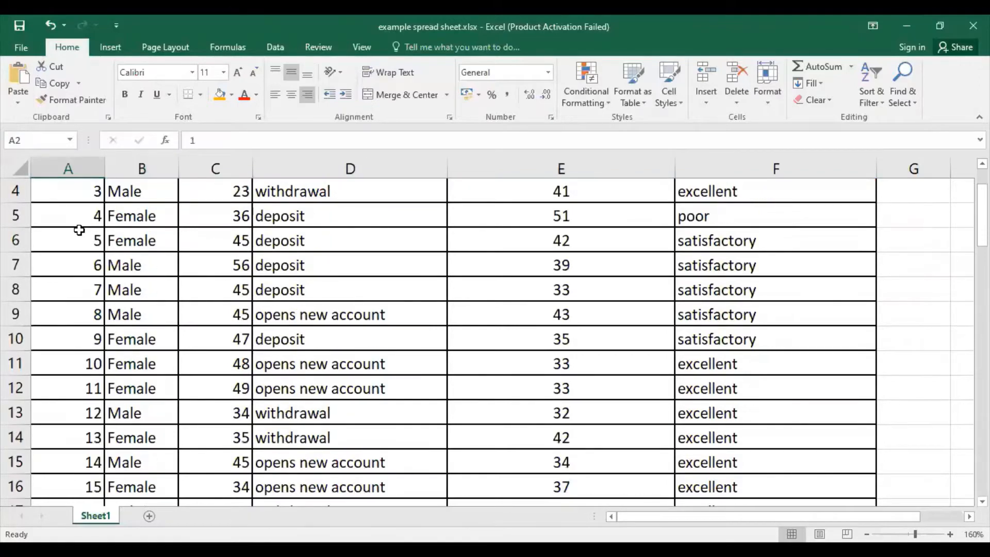
pyautogui.scroll(-8, 84, 238)
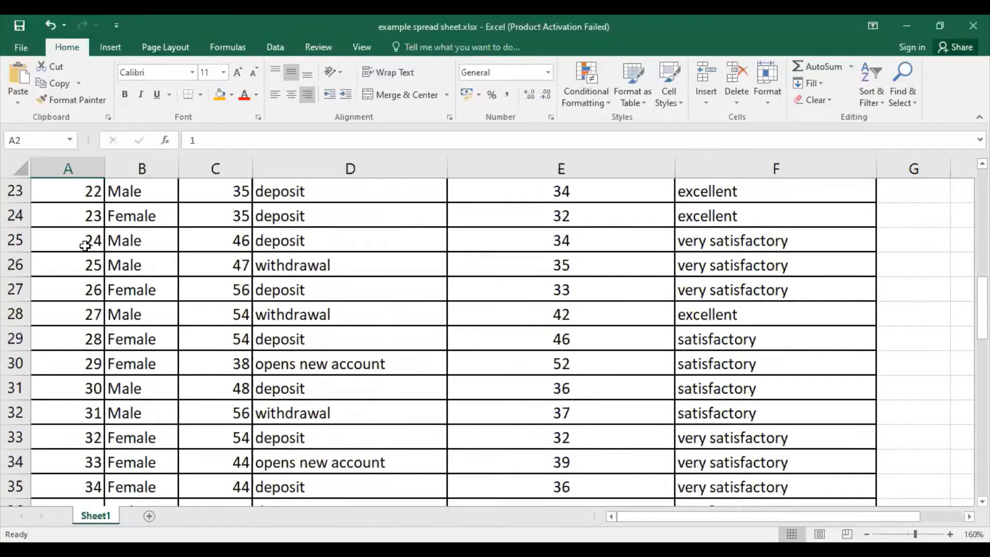
pyautogui.scroll(-7, 85, 247)
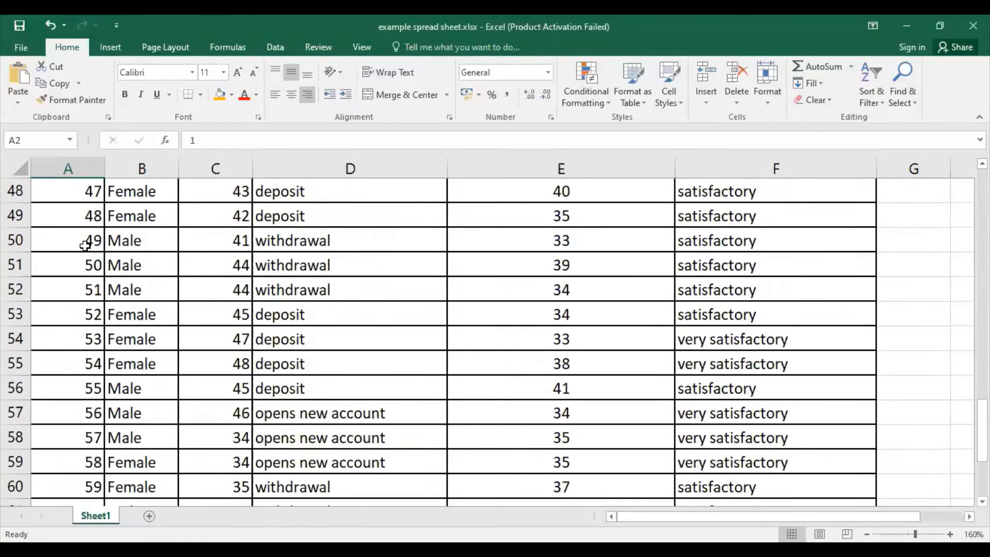
pyautogui.scroll(1, 85, 244)
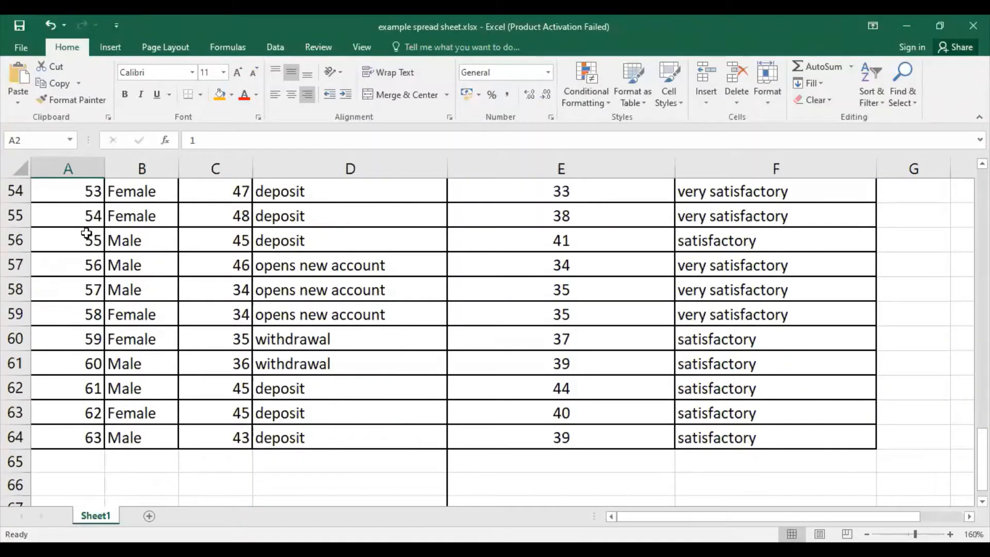
pyautogui.click(152, 246)
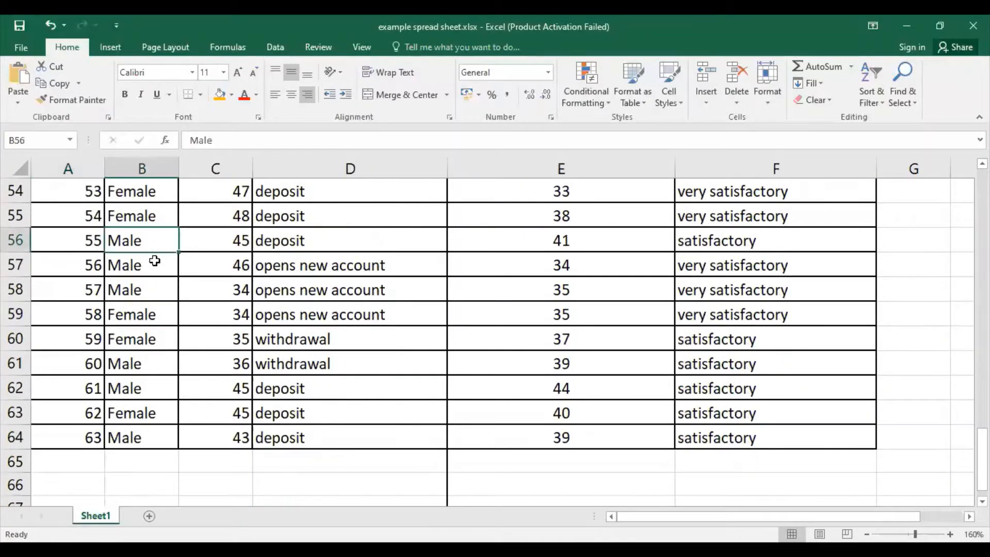
pyautogui.click(154, 262)
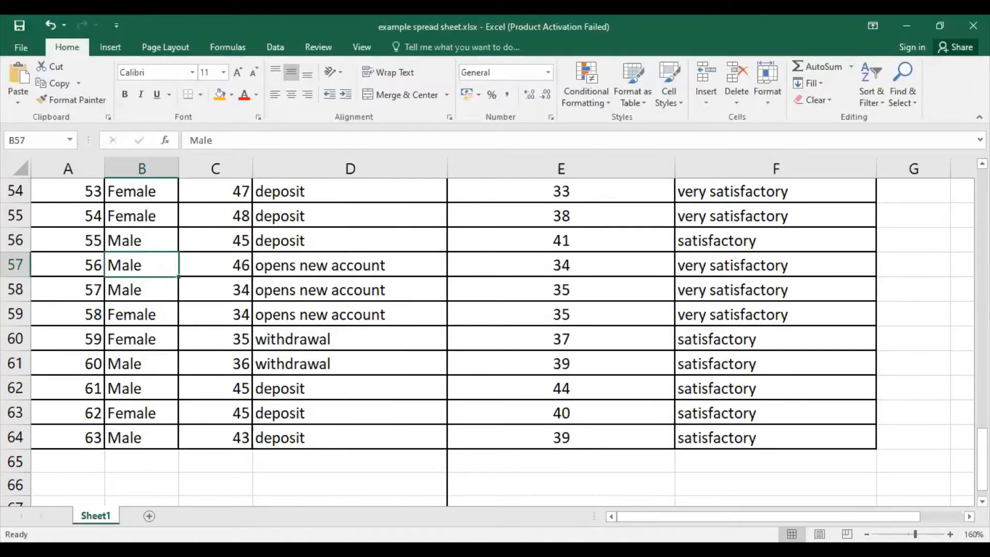
pyautogui.moveTo(982, 459); pyautogui.dragTo(982, 196)
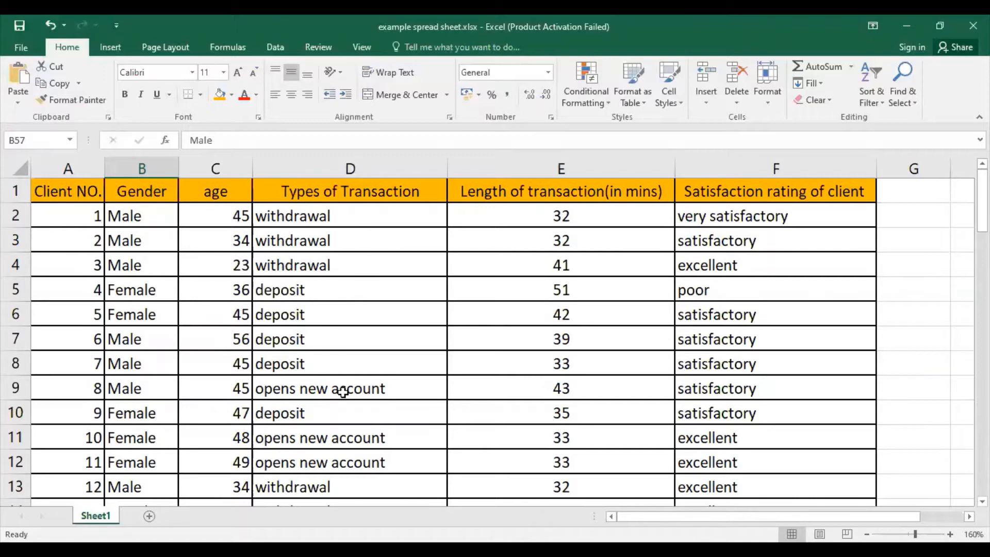
# - Examine the entries in the Types of Transaction and Satisfaction rating of client columns
pyautogui.scroll(-4, 349, 398)
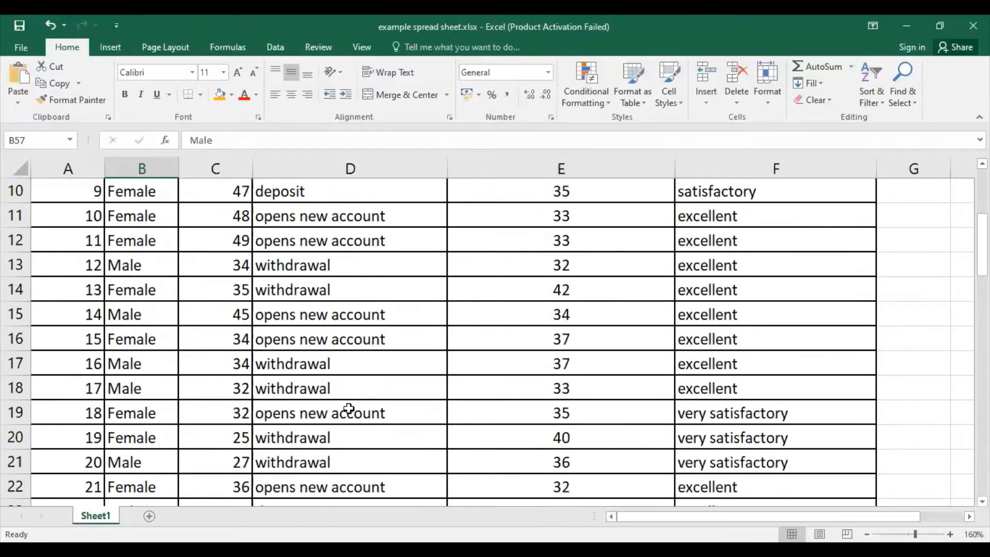
pyautogui.scroll(4, 349, 407)
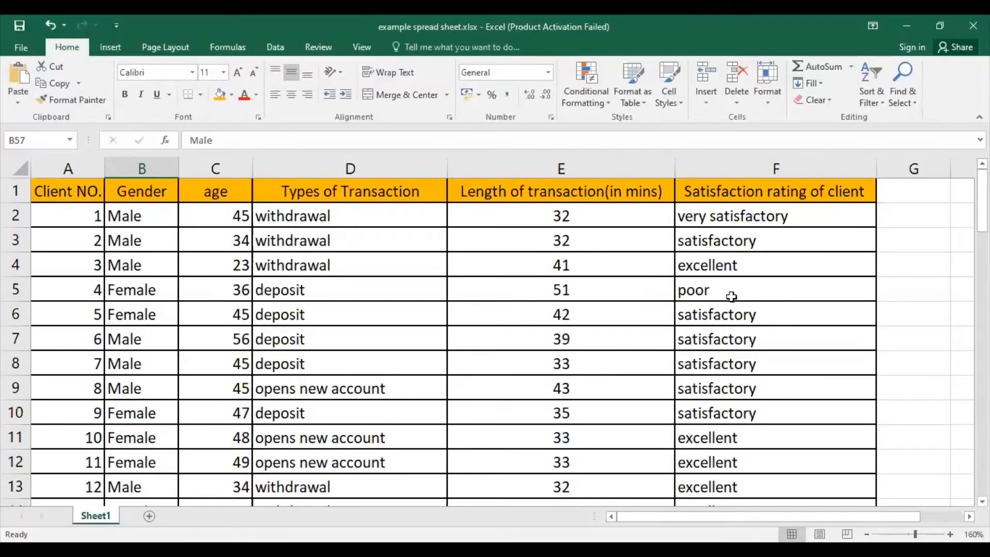
pyautogui.scroll(-2, 735, 312)
pyautogui.scroll(-1, 735, 312)
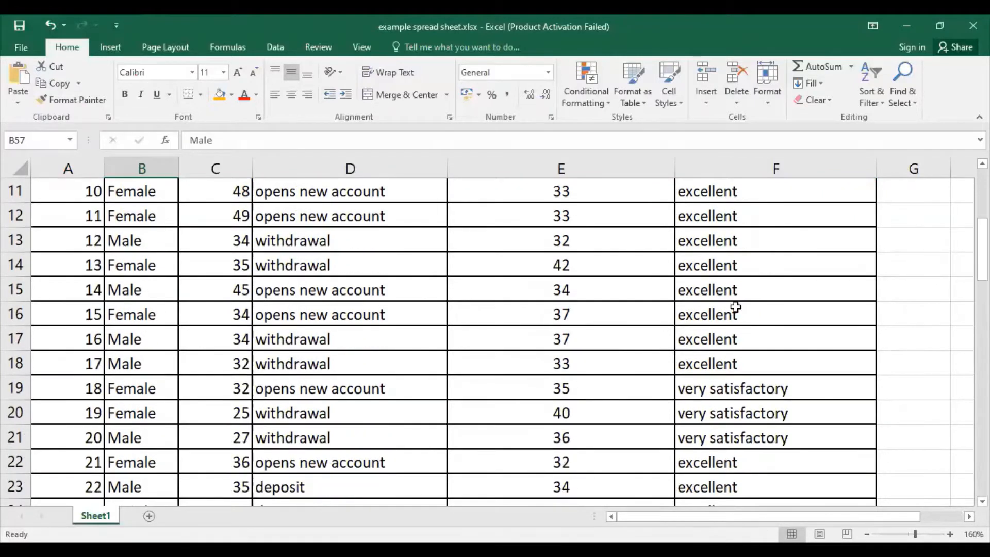
pyautogui.scroll(3, 735, 310)
pyautogui.scroll(-7, 734, 309)
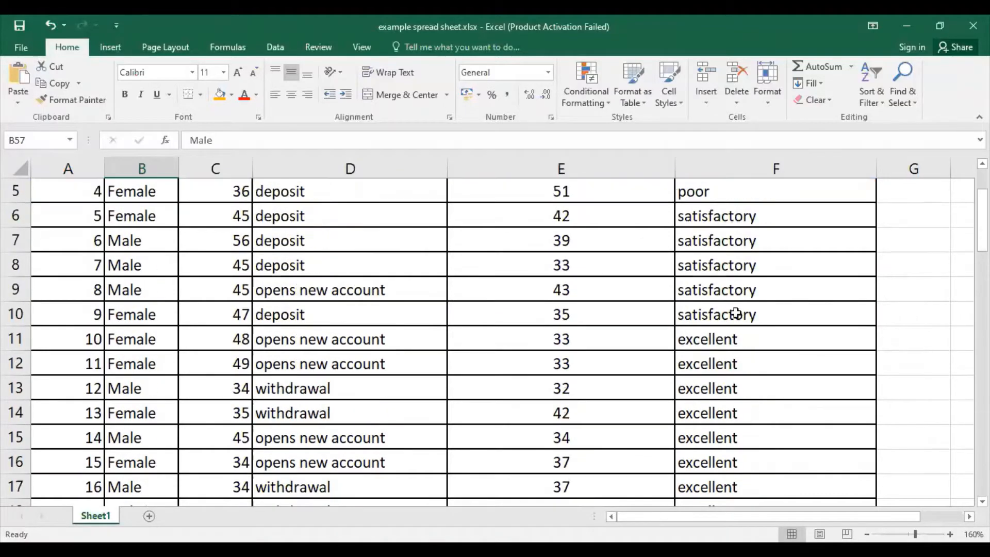
# - Enter the label "Male" in cell A66 below the client data
pyautogui.scroll(-12, 736, 314)
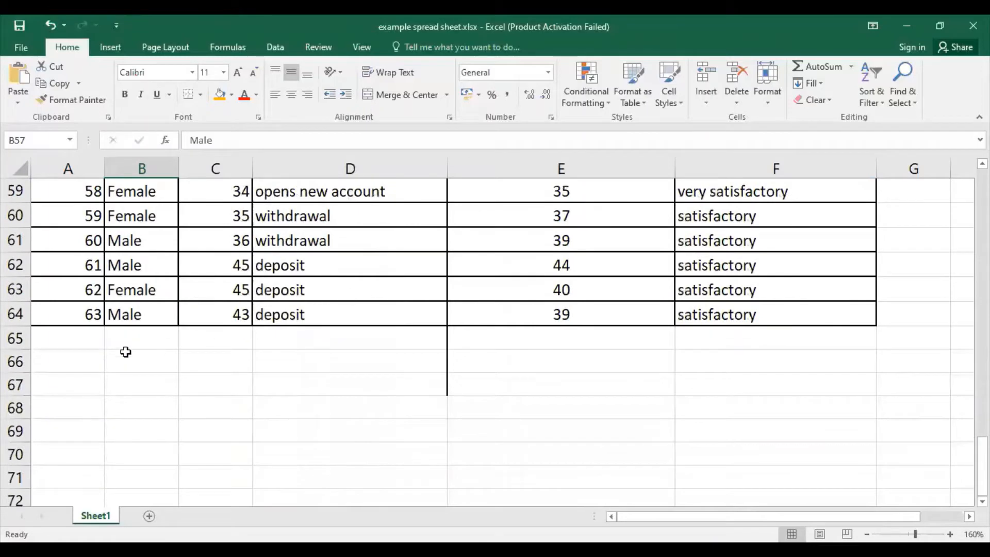
pyautogui.click(82, 356)
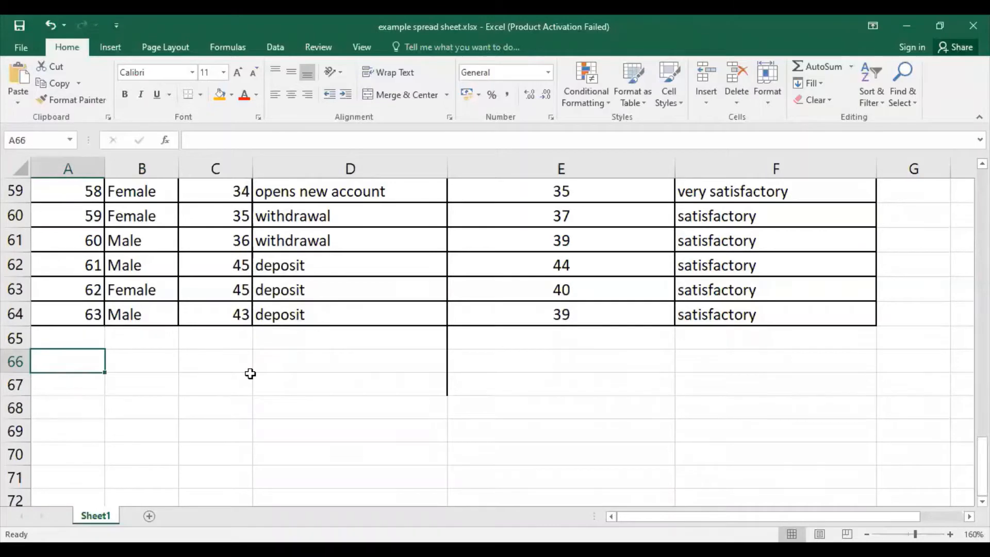
pyautogui.write('mALE')
pyautogui.press('BackSpace')
pyautogui.press('BackSpace')
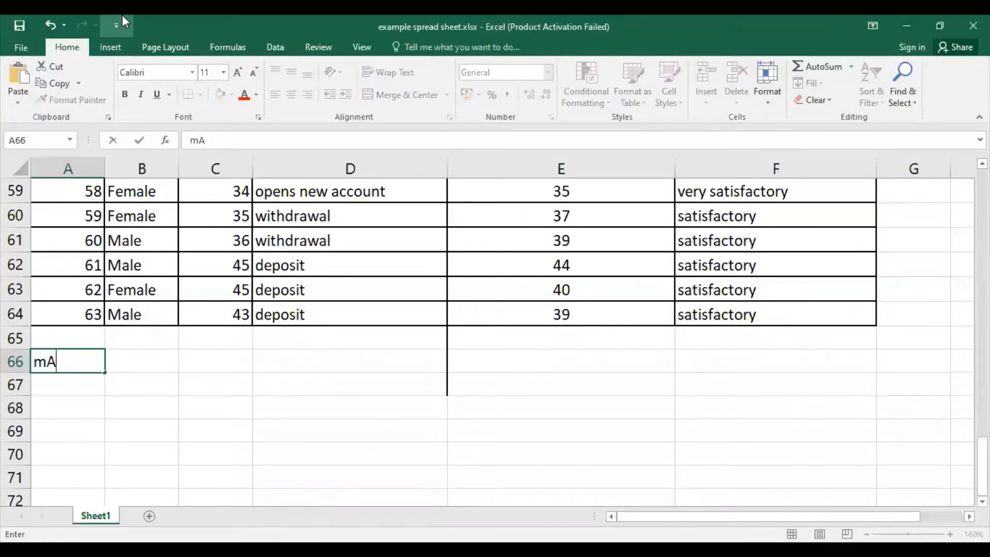
pyautogui.press('BackSpace')
pyautogui.press('BackSpace')
pyautogui.write('Male')
pyautogui.press('Tab')
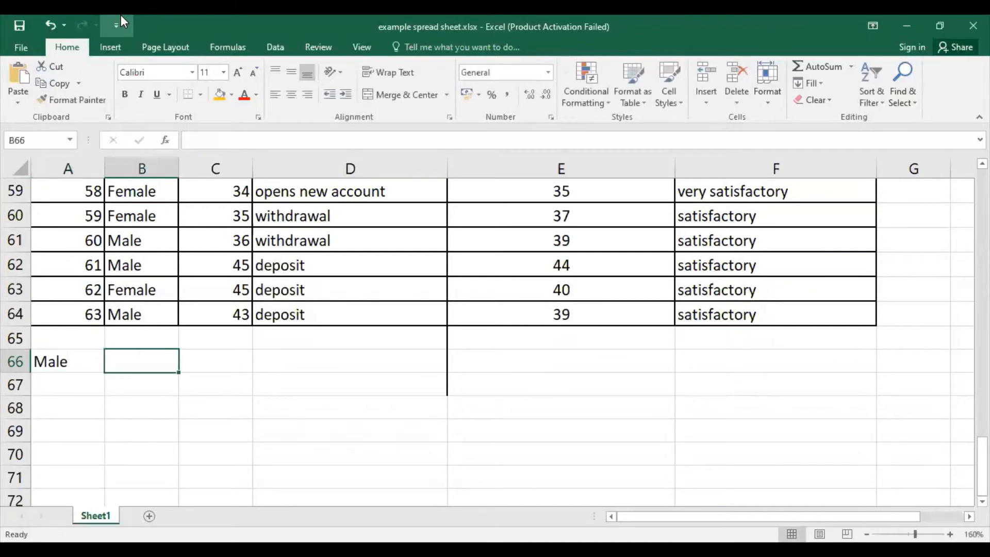
# - Count the male clients in cell B66 with COUNTIF over the range B2:B64 and the criterion "Male"
pyautogui.write('=count')
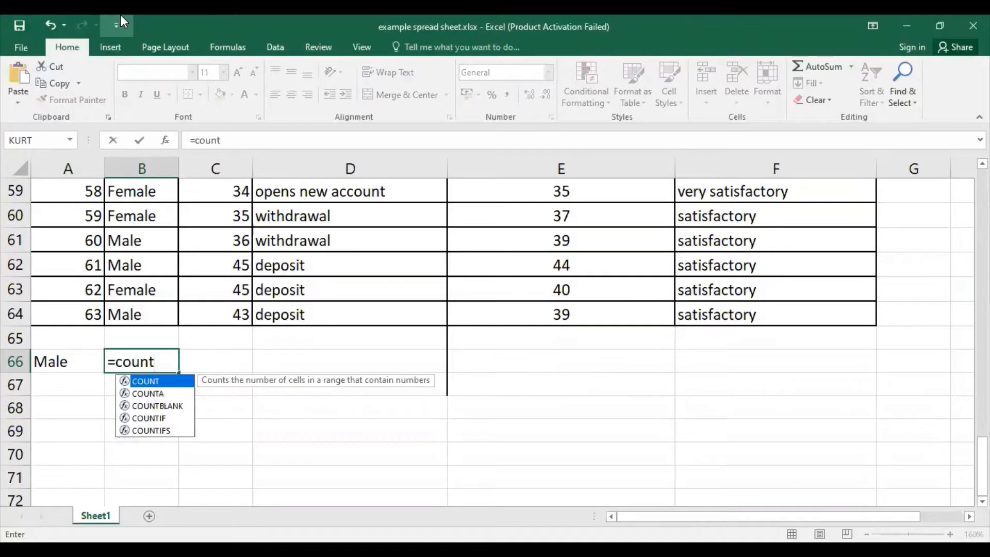
pyautogui.write('if')
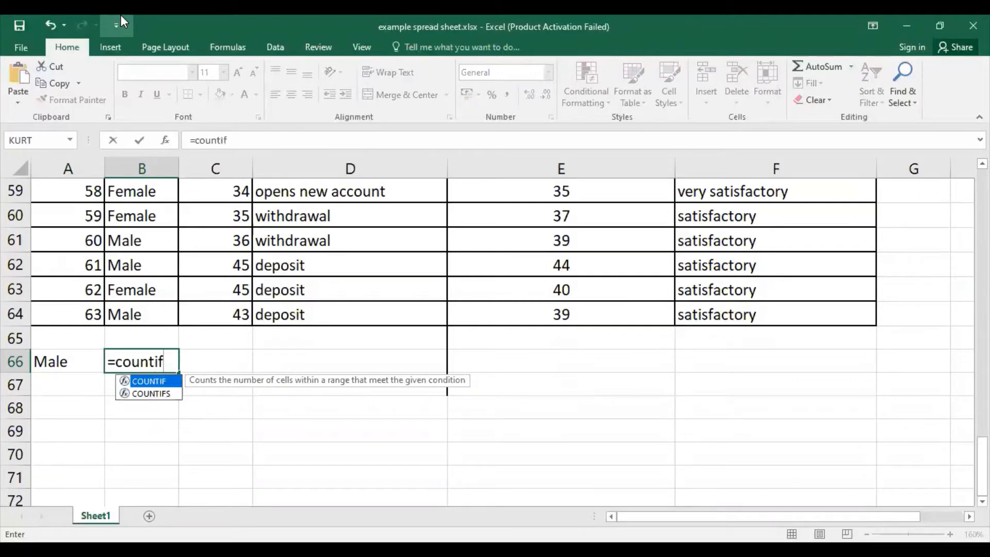
pyautogui.write('(')
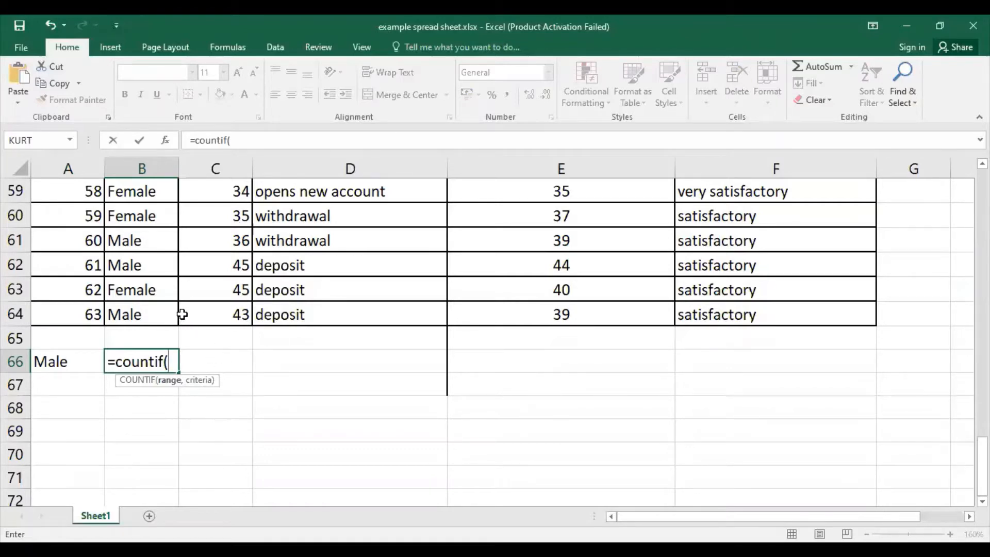
pyautogui.write('b2:b')
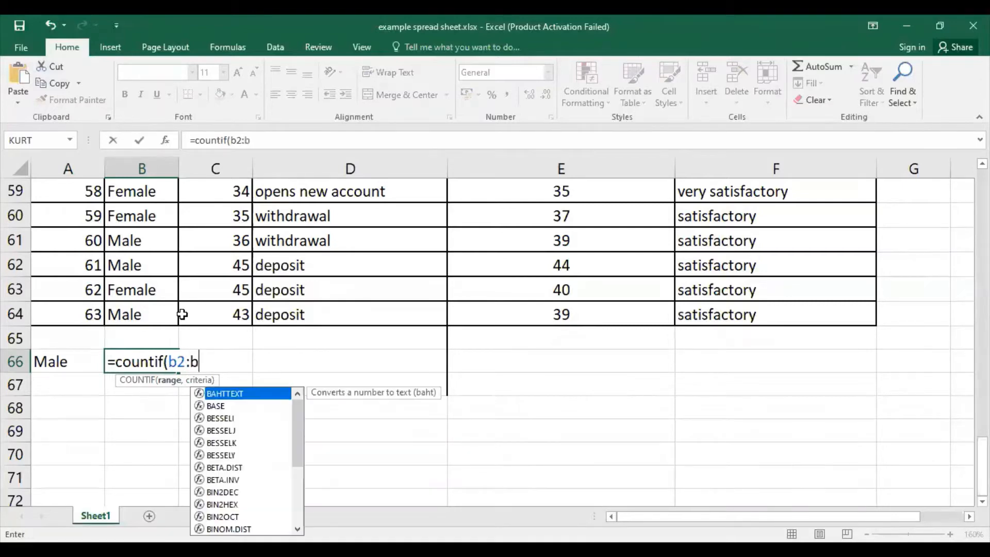
pyautogui.write('64')
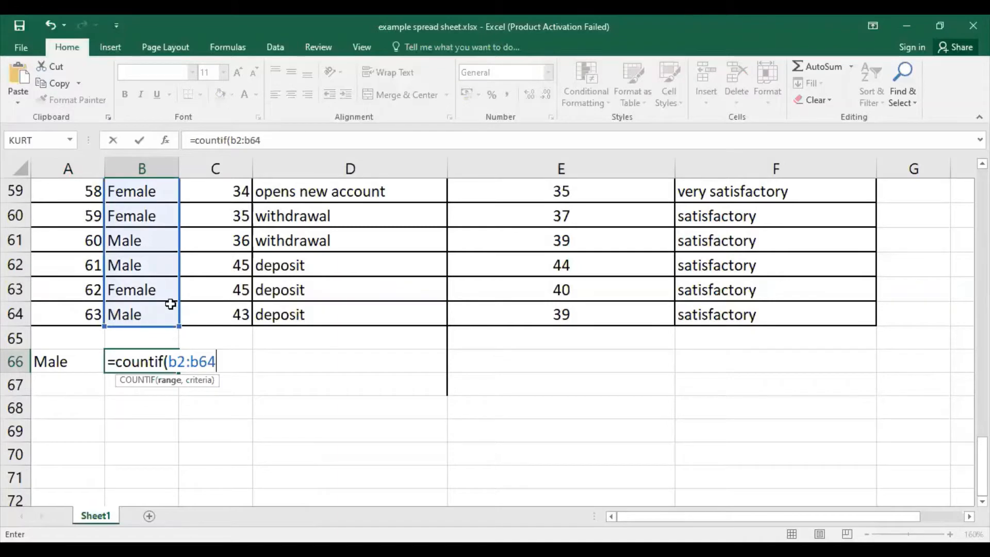
pyautogui.scroll(1, 173, 235)
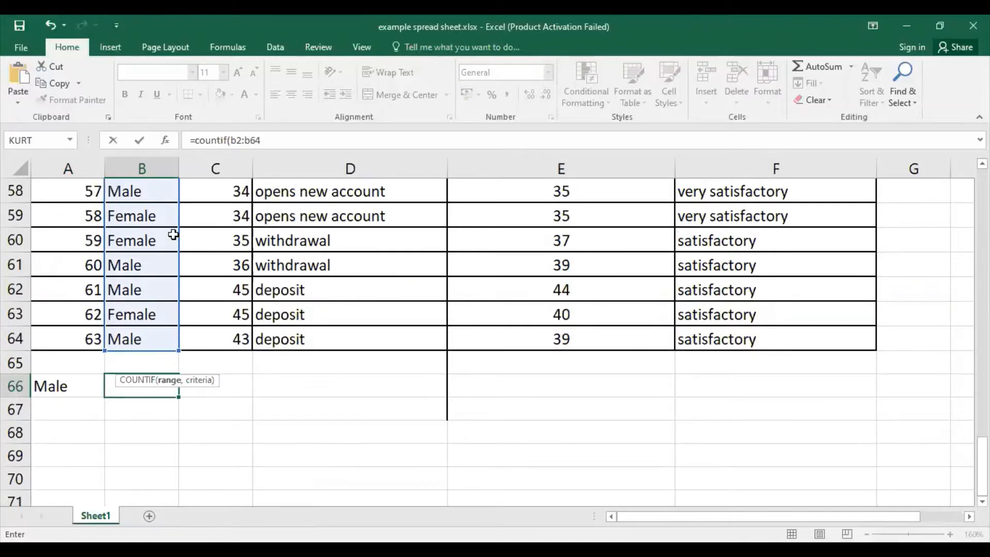
pyautogui.scroll(14, 173, 234)
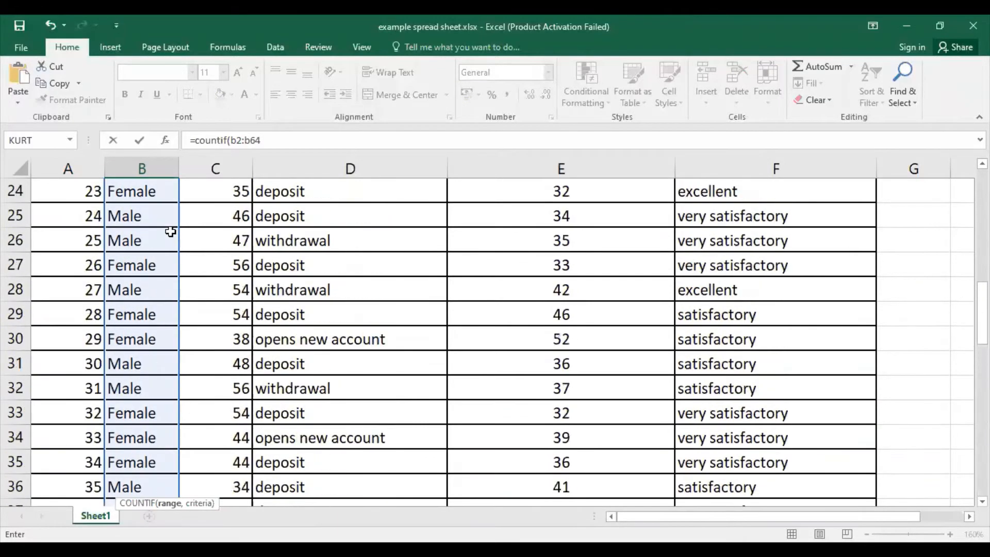
pyautogui.scroll(5, 170, 232)
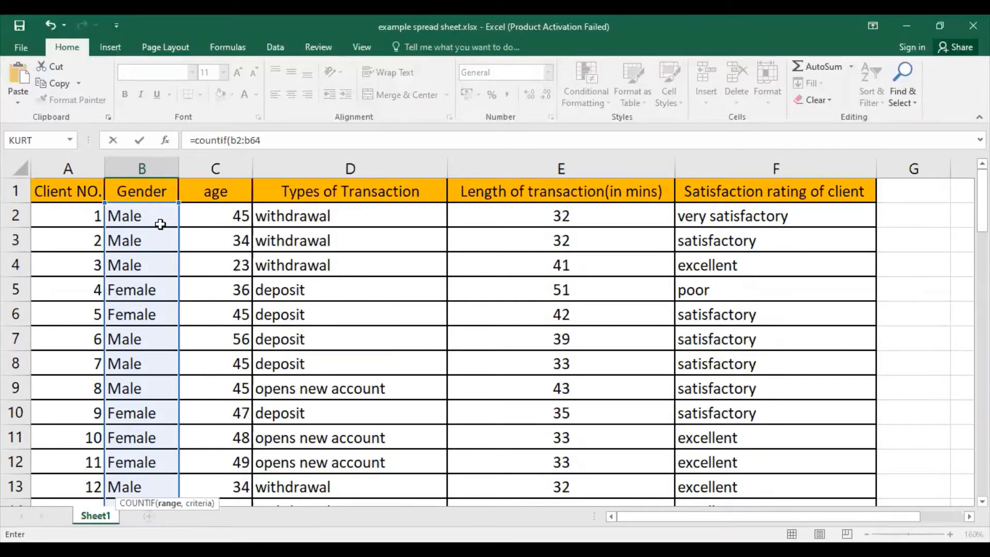
pyautogui.scroll(-6, 161, 225)
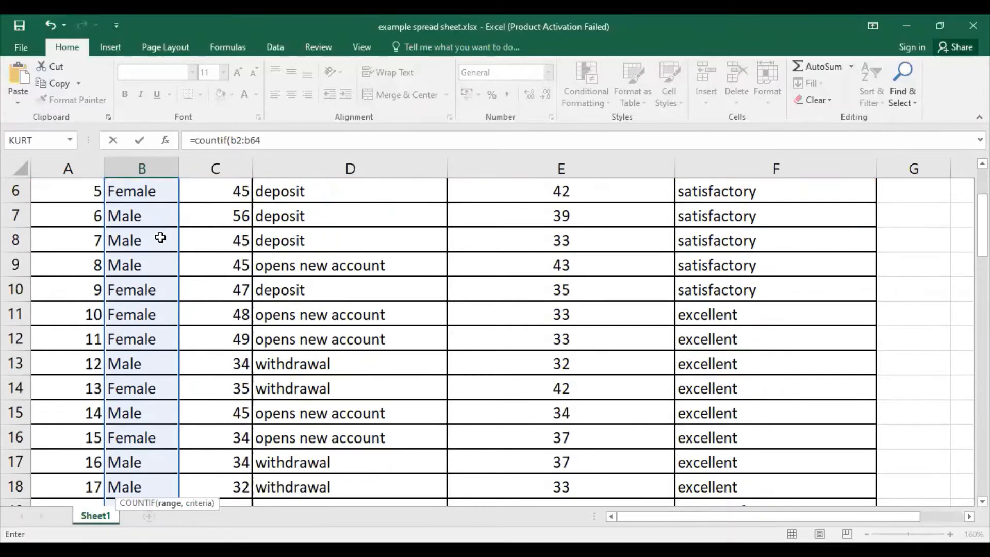
pyautogui.scroll(-8, 156, 240)
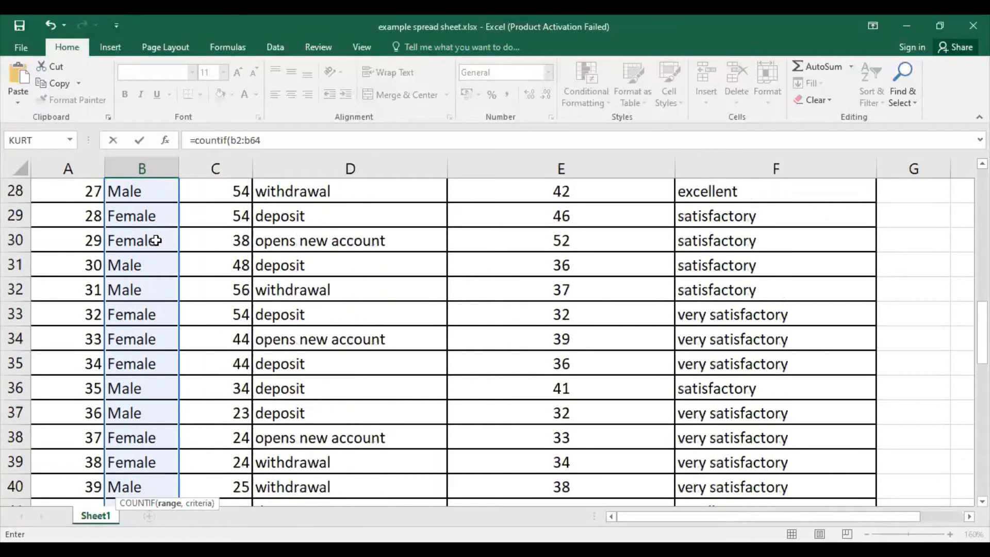
pyautogui.scroll(-3, 155, 241)
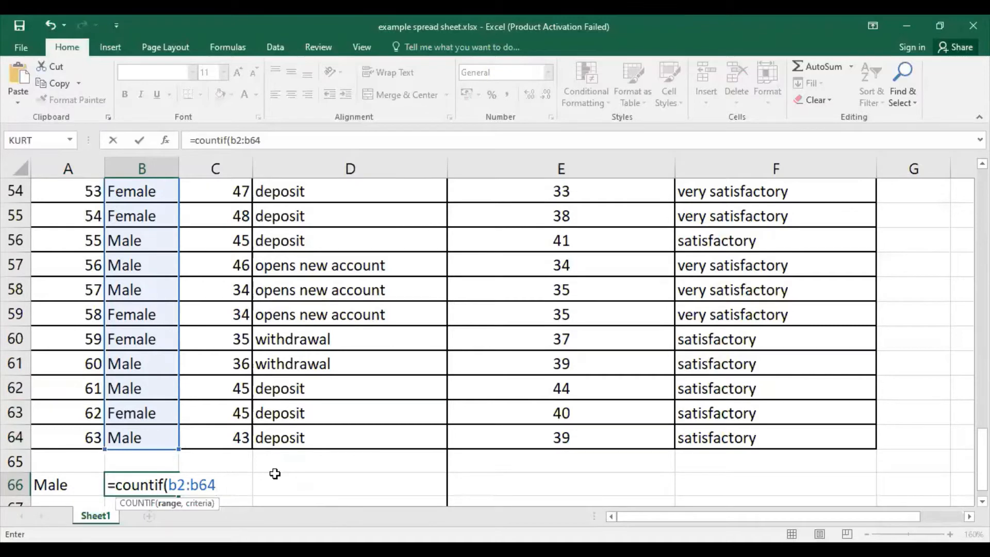
pyautogui.write(',"Ma')
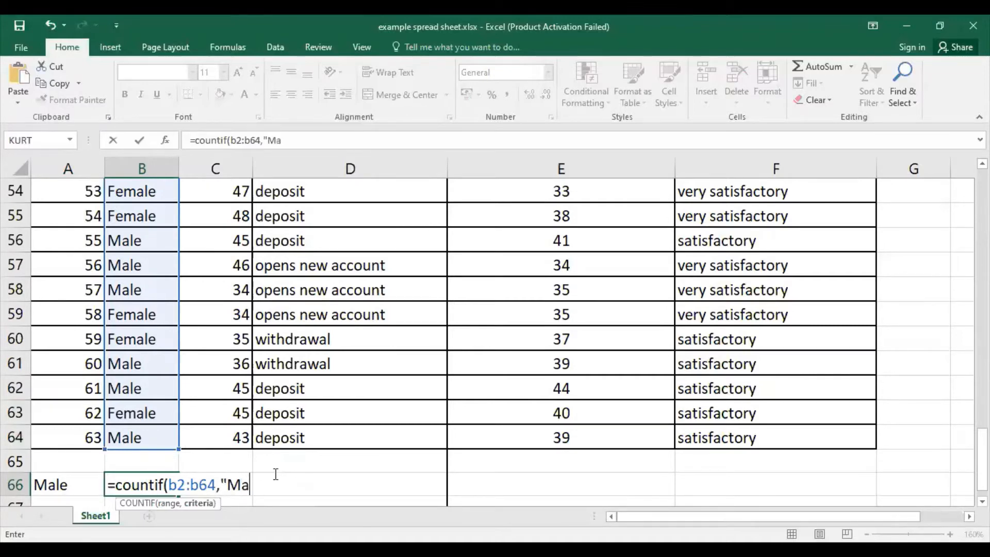
pyautogui.write('le")')
pyautogui.press('Return')
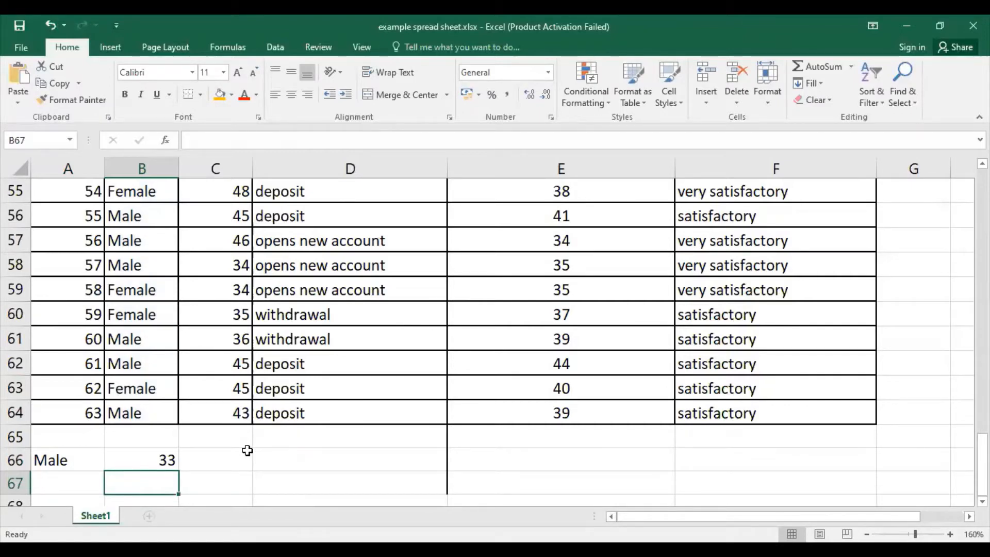
pyautogui.click(130, 464)
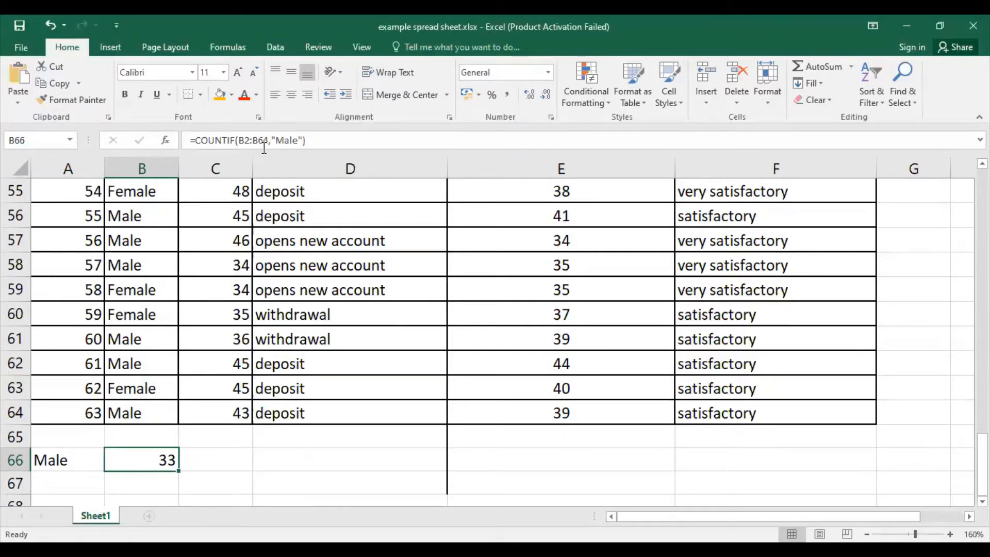
# - Enter the label "Female" in cell A67 below the "Male" label
pyautogui.click(88, 483)
pyautogui.write('Female')
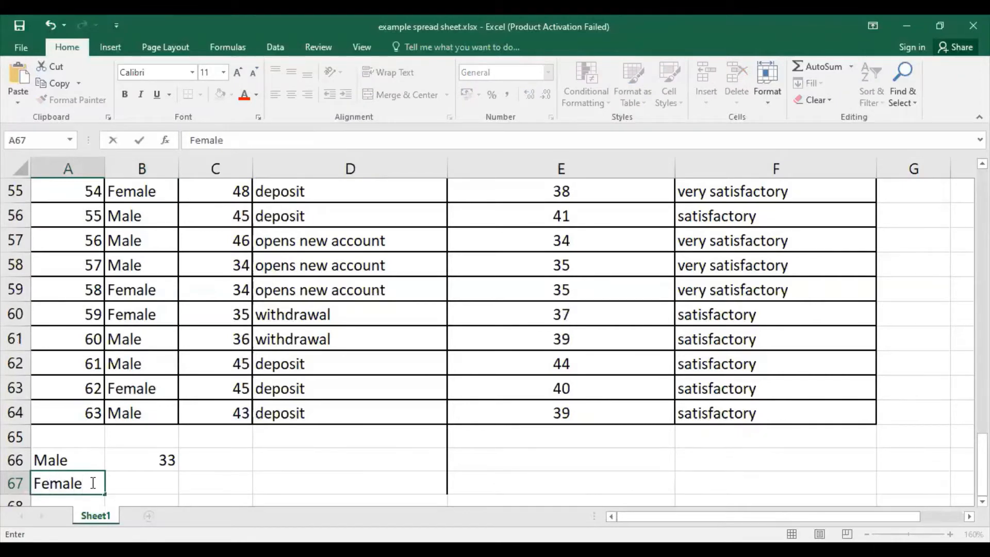
pyautogui.press('Tab')
# - Count the female clients in cell B67 with COUNTIF over the range B2:B64 and the criterion "Female"
pyautogui.write('=')
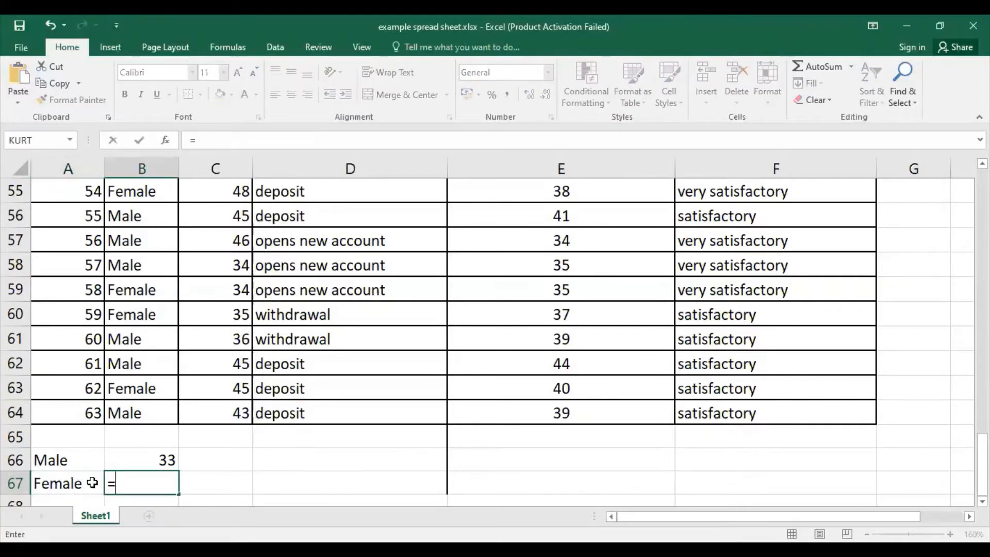
pyautogui.write('c')
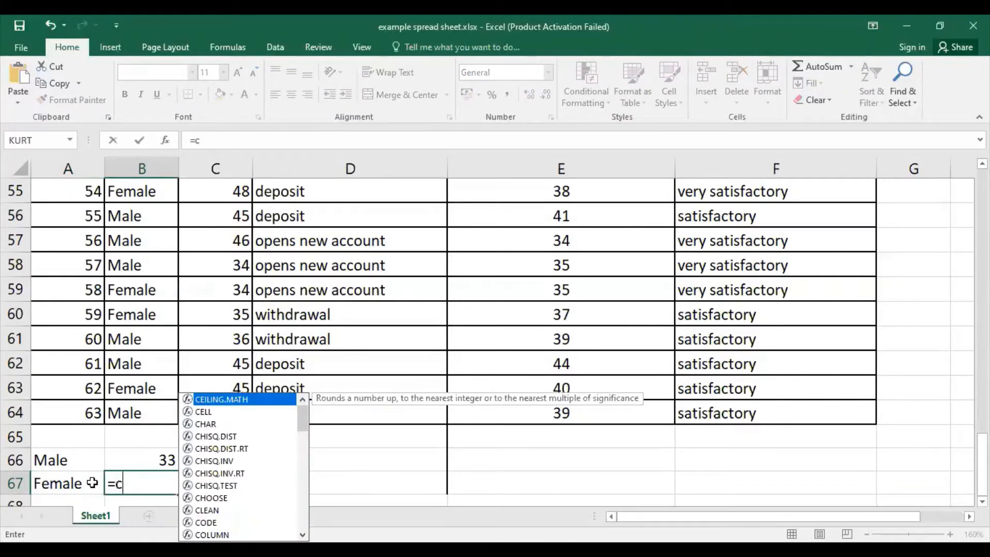
pyautogui.write('ountif(')
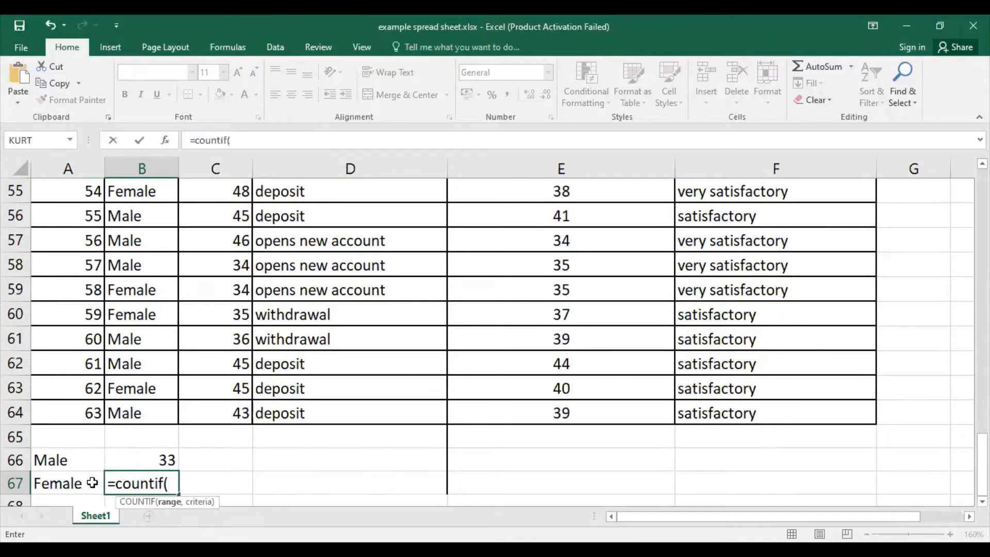
pyautogui.write('b2:b64')
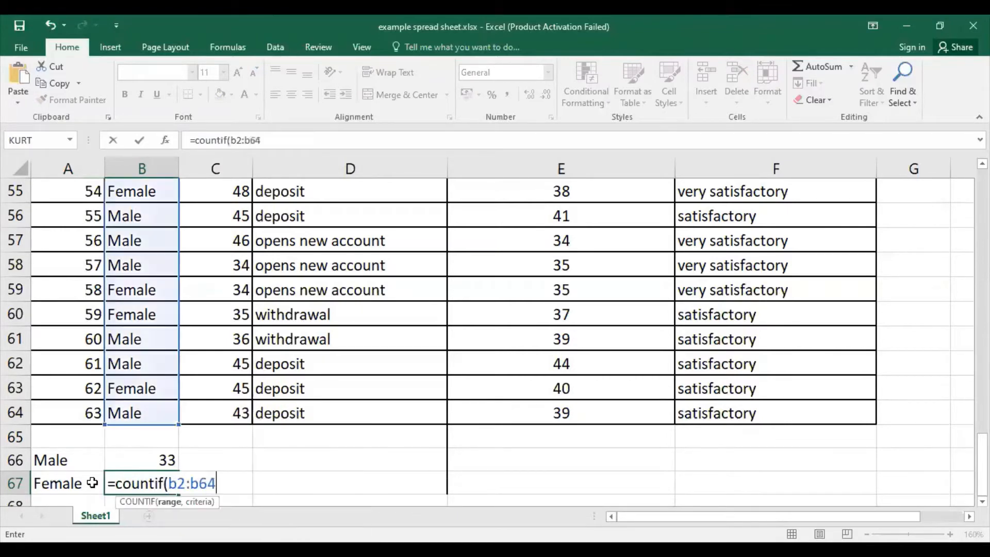
pyautogui.write(',"fe')
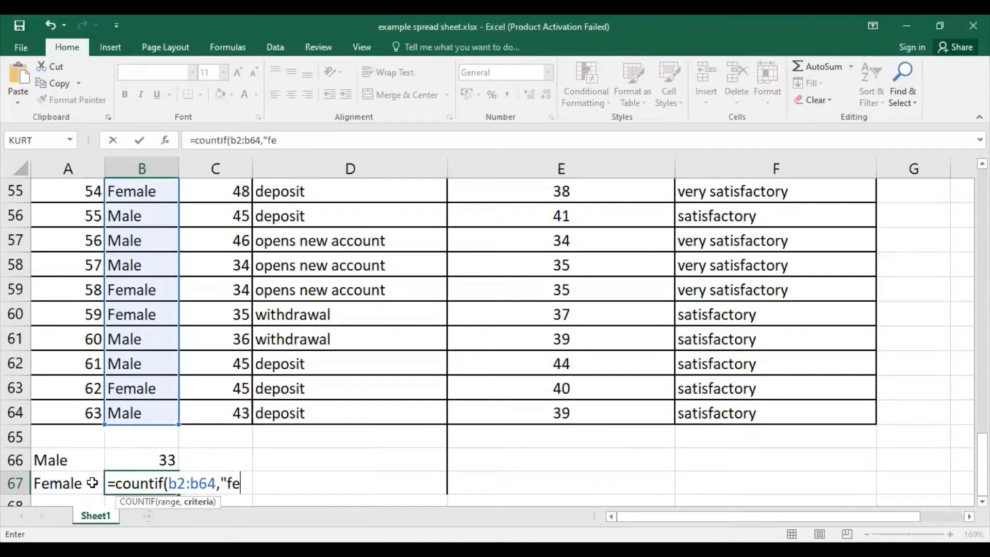
pyautogui.press('BackSpace')
pyautogui.press('BackSpace')
pyautogui.write('Female')
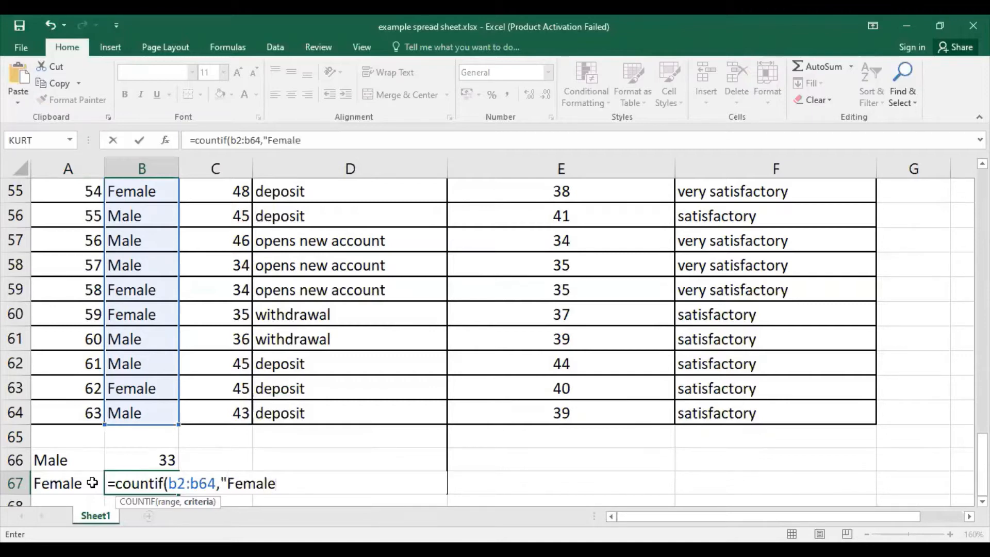
pyautogui.write('")')
pyautogui.press('Return')
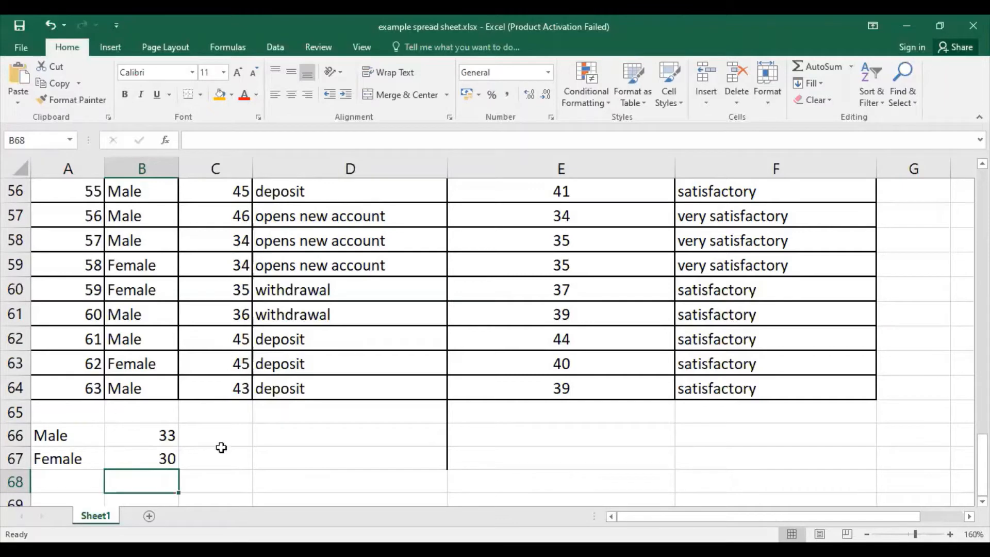
# - Look through the Types of Transaction column from the first to the last record, checking which transaction types occur
pyautogui.click(263, 433)
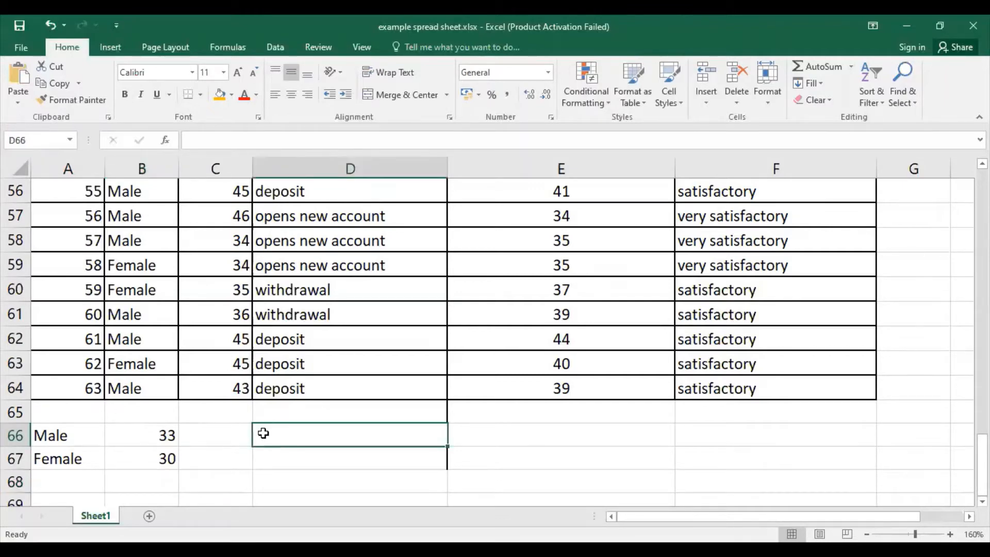
pyautogui.scroll(8, 263, 433)
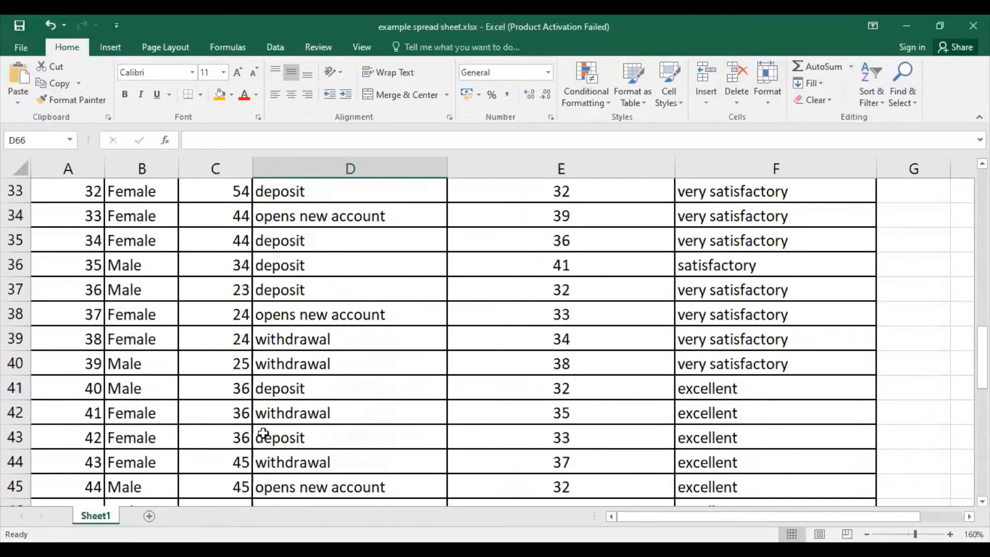
pyautogui.scroll(6, 263, 433)
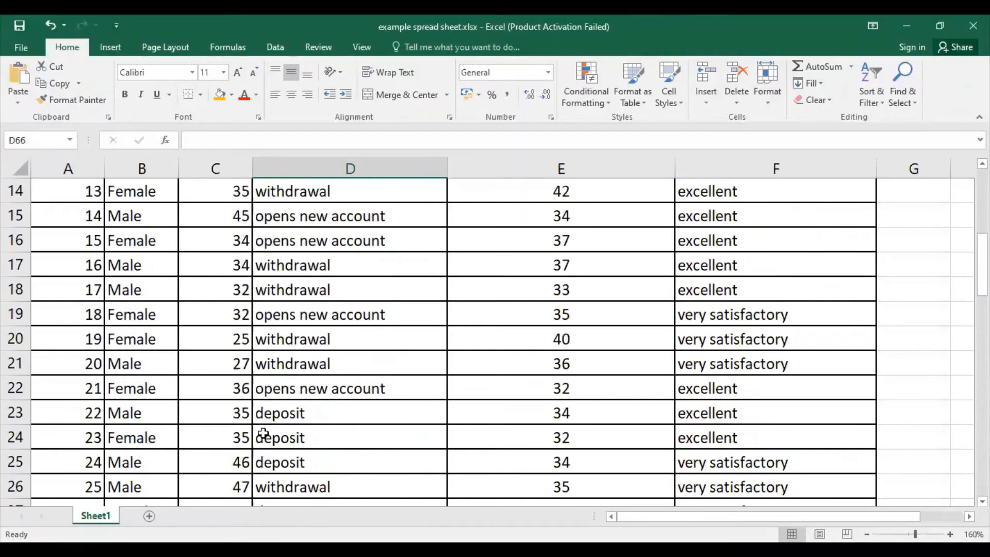
pyautogui.scroll(5, 263, 433)
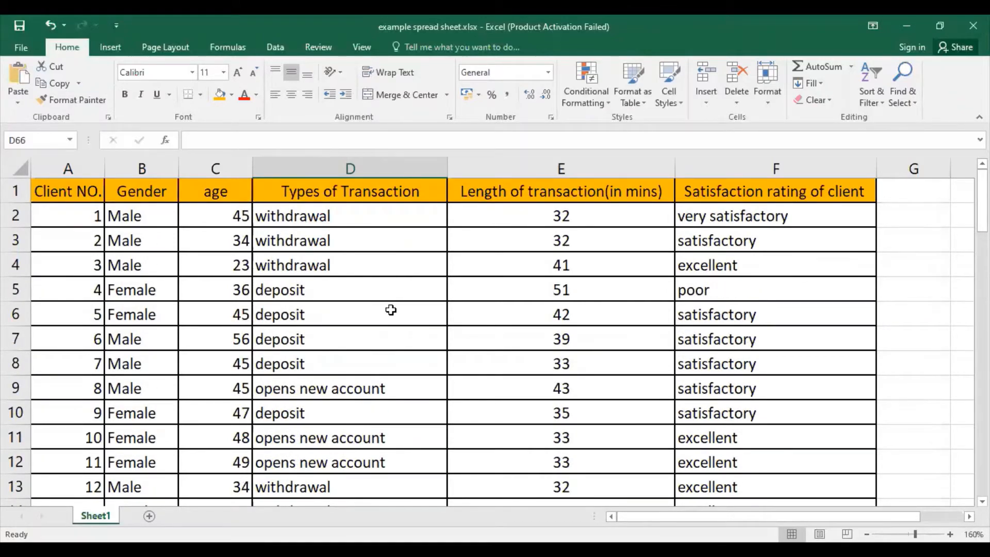
pyautogui.click(320, 287)
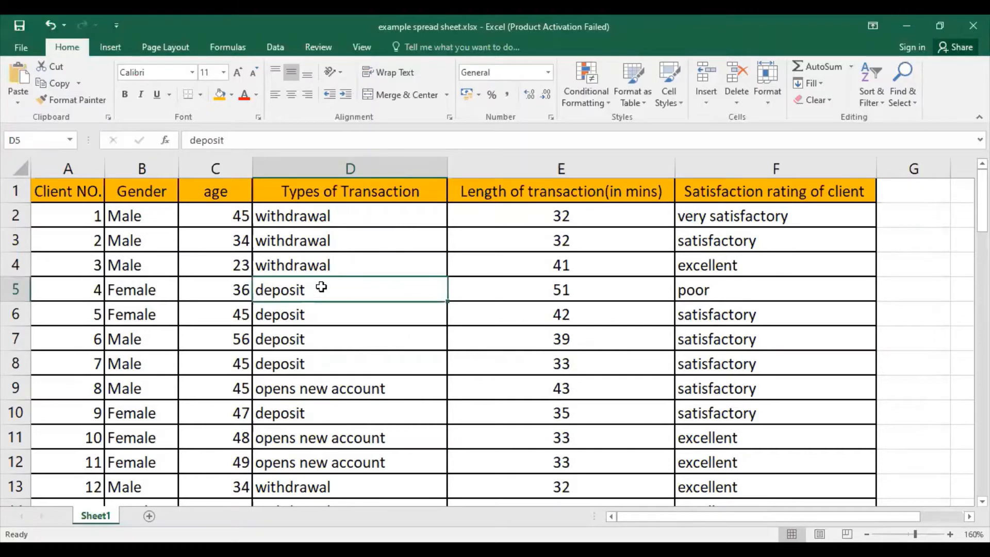
pyautogui.click(367, 390)
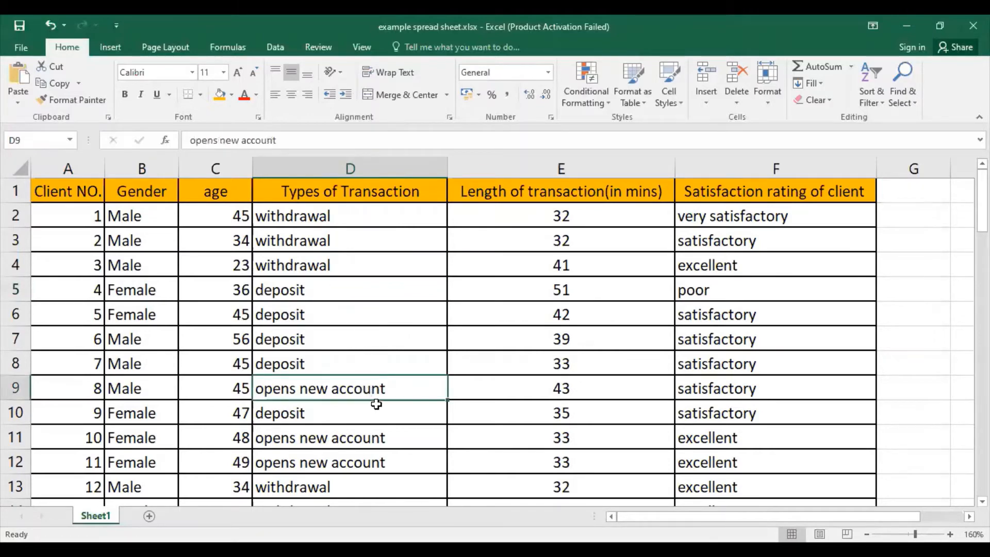
pyautogui.scroll(-2, 371, 400)
pyautogui.scroll(-11, 372, 401)
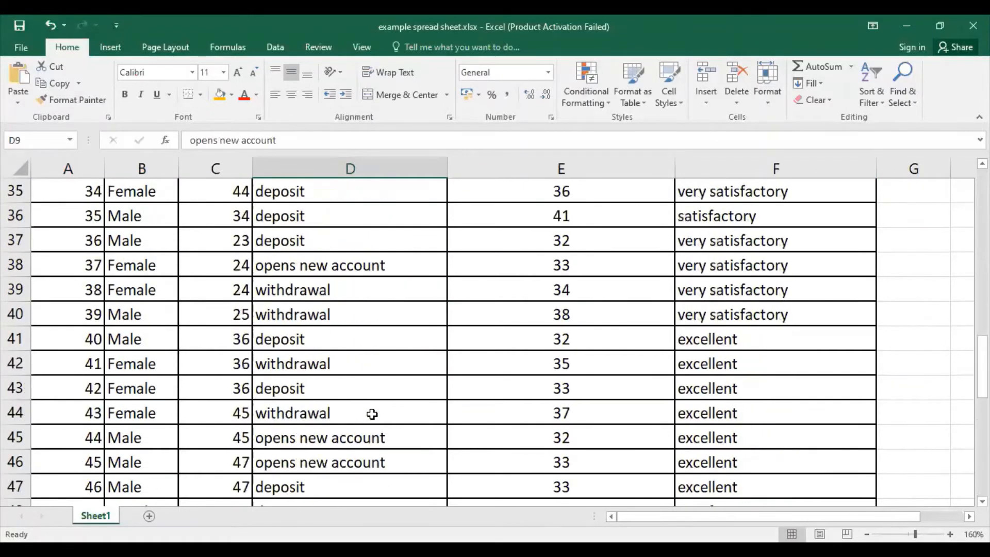
pyautogui.scroll(-7, 372, 411)
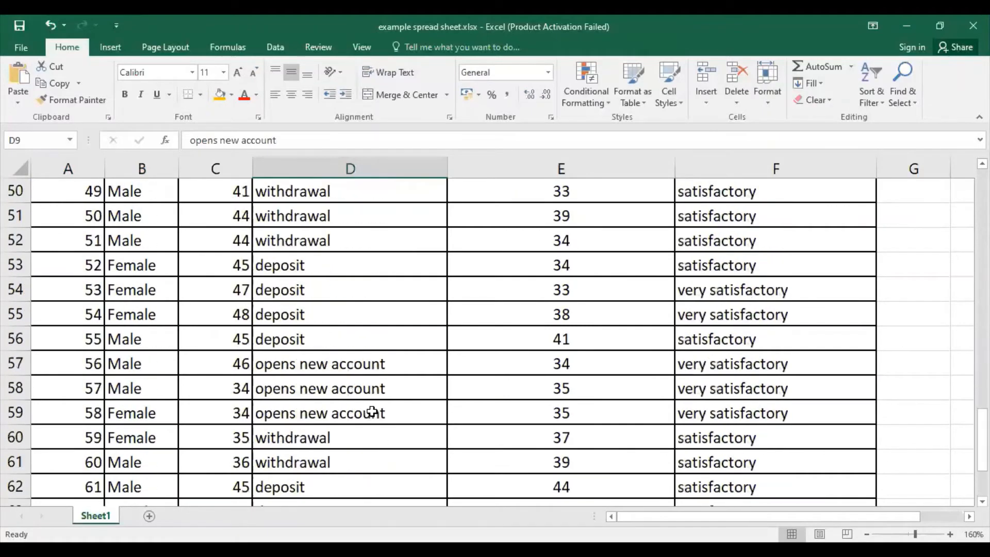
# - Enter the label "deposit" in cell D66 below the Types of Transaction column
pyautogui.click(338, 335)
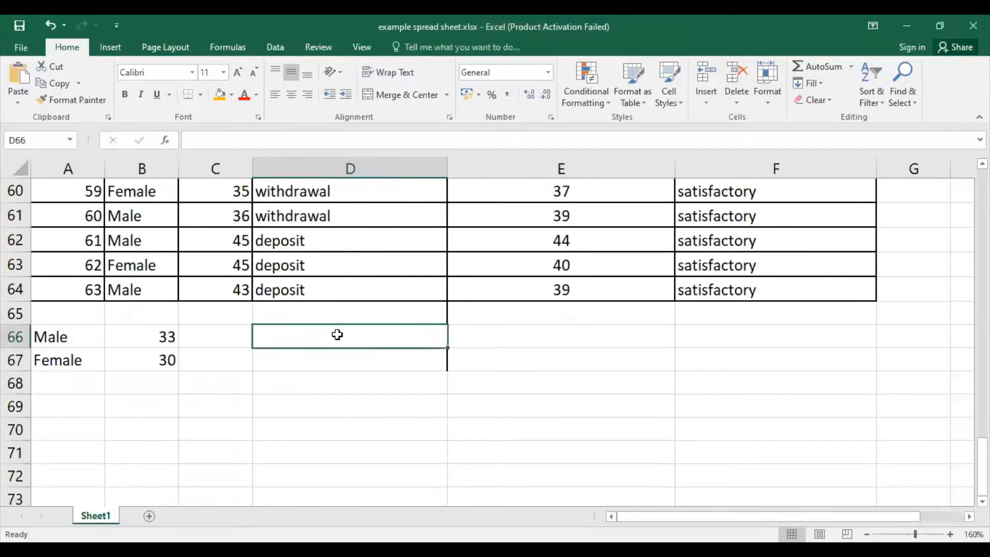
pyautogui.write('deposit')
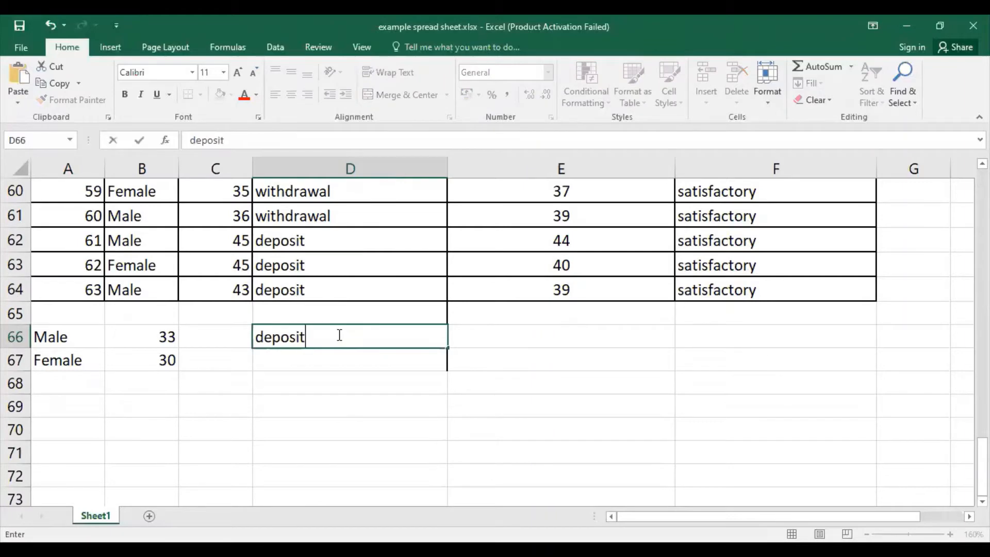
pyautogui.press('Tab')
# - Count the deposit transactions in cell E66 with COUNTIF over the range D2:D64 and the criterion "deposit"
pyautogui.write('=')
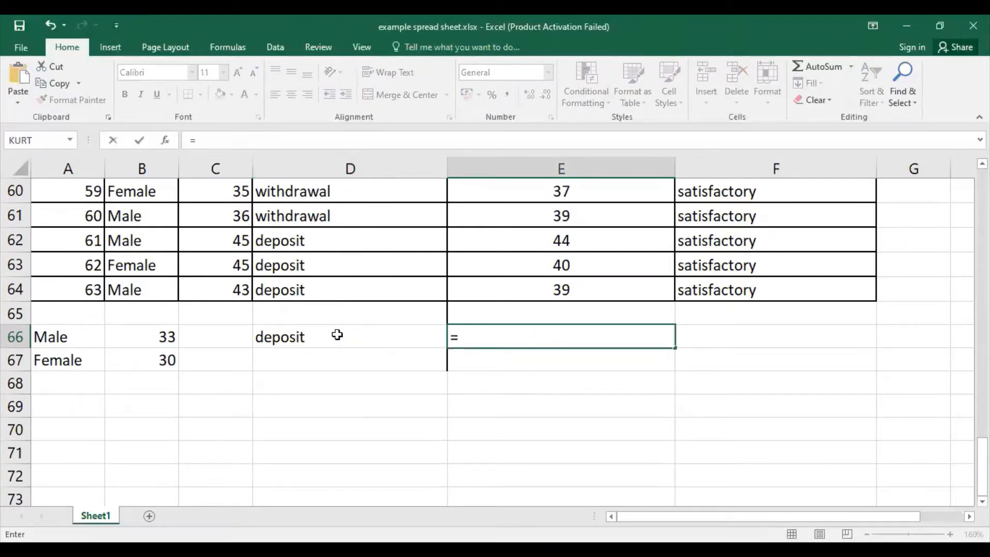
pyautogui.write('c')
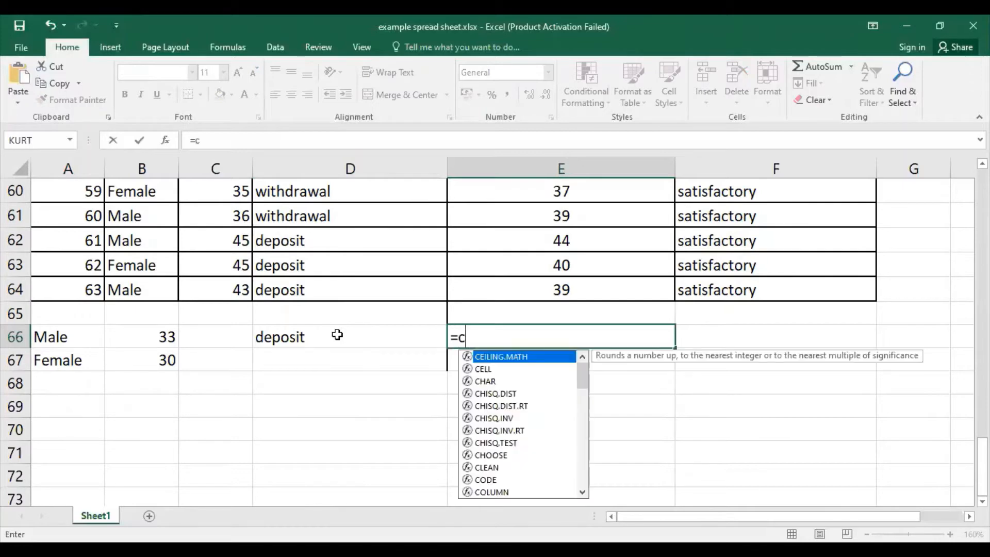
pyautogui.write('ountif(')
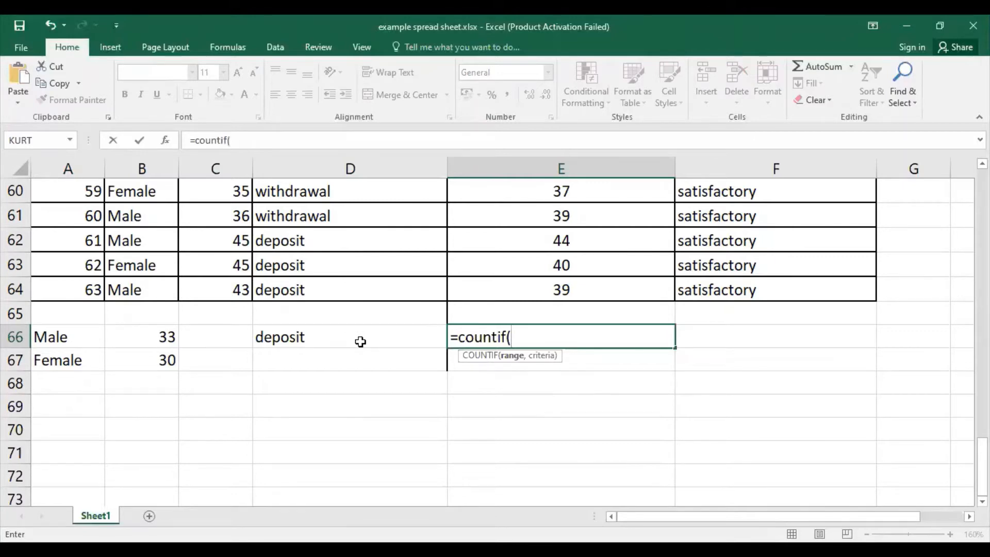
pyautogui.write('d2:d64')
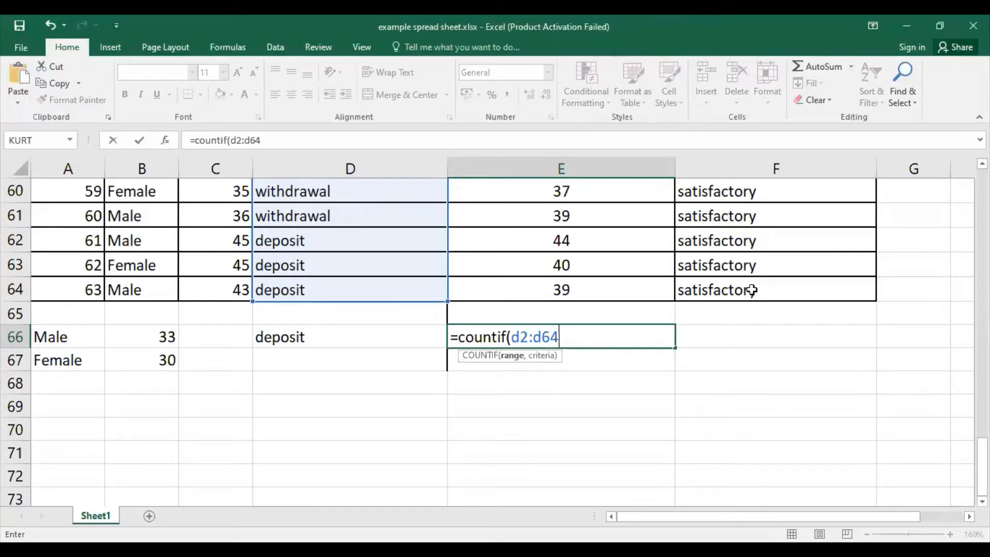
pyautogui.moveTo(982, 445); pyautogui.dragTo(941, 165)
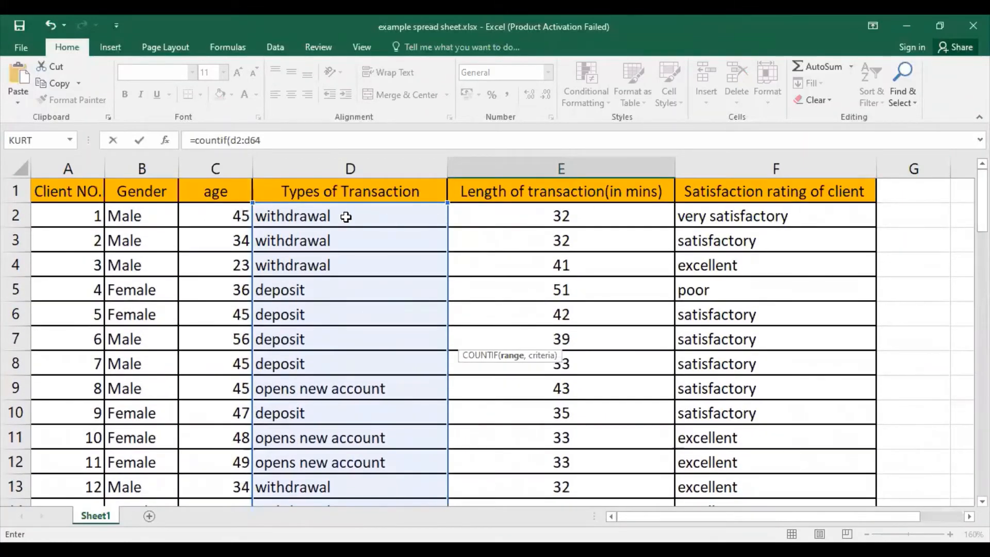
pyautogui.moveTo(982, 202); pyautogui.dragTo(982, 464)
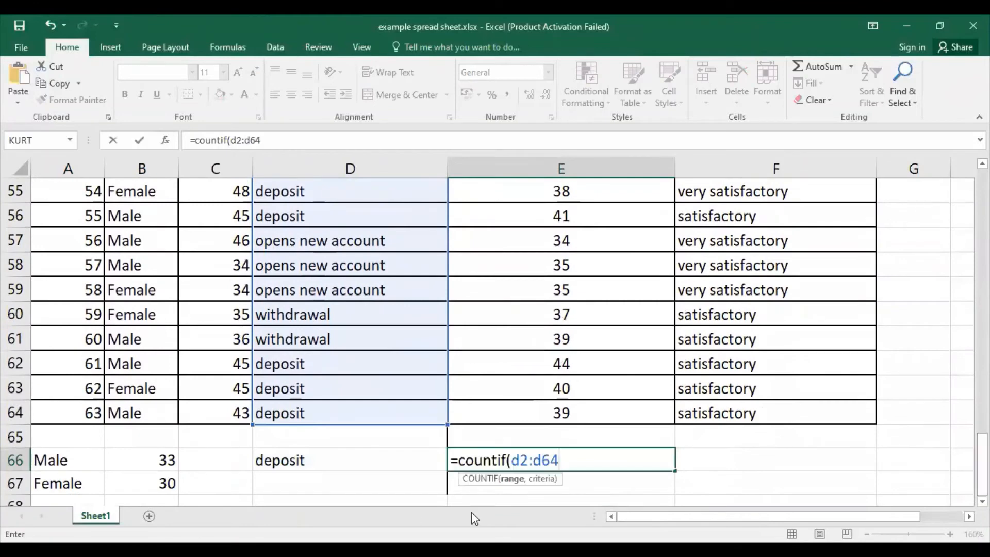
pyautogui.write(',')
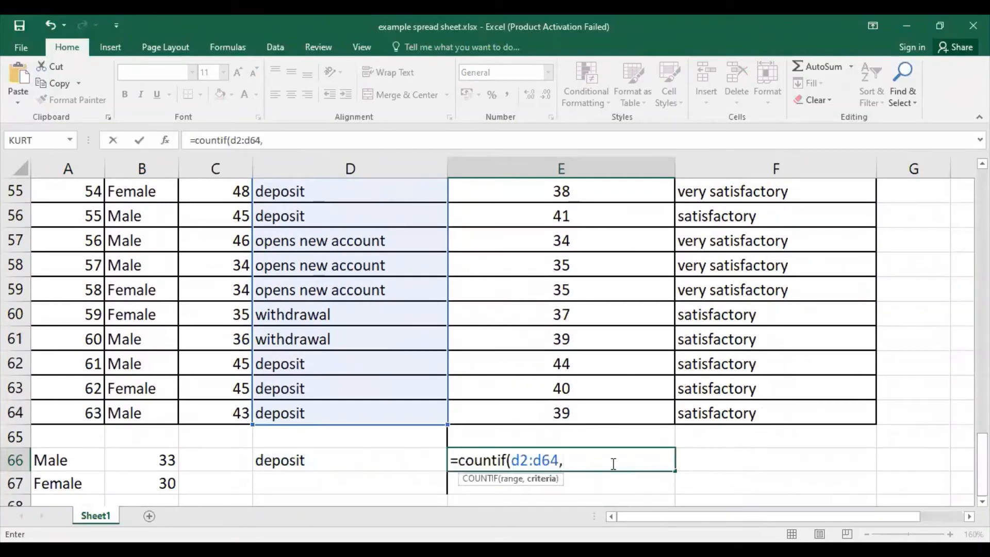
pyautogui.write('"deposit')
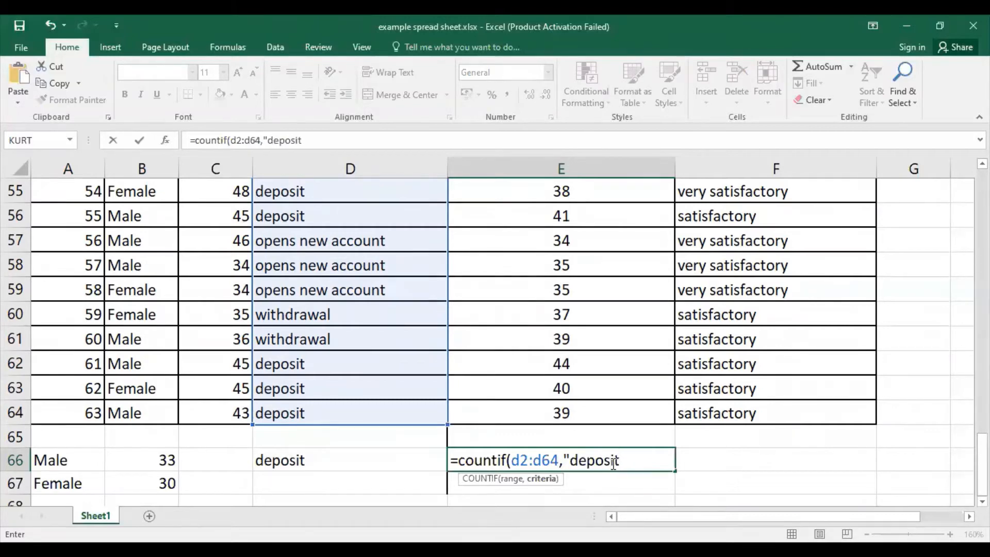
pyautogui.write('")')
pyautogui.press('Return')
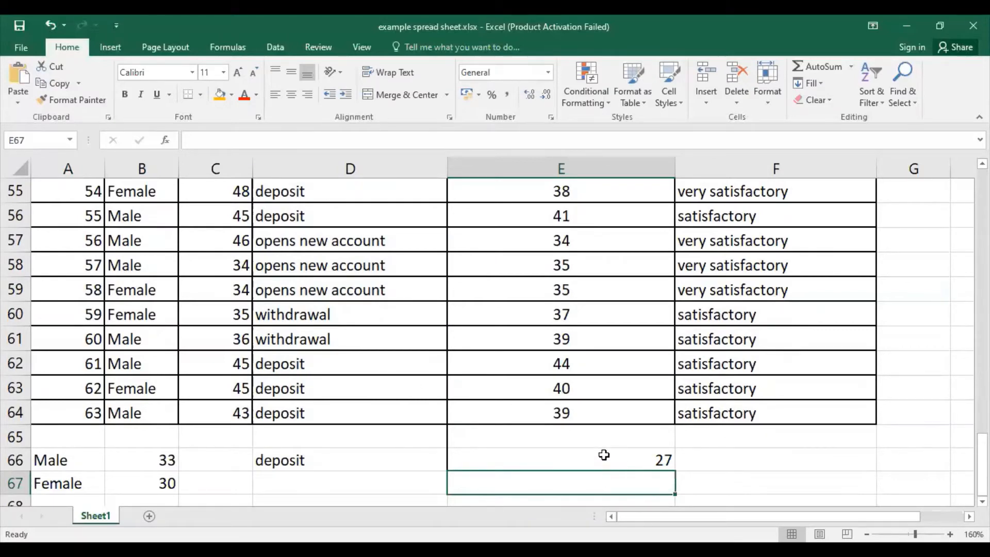
# - Enter the label "withdrawal" in cell D67 below the "deposit" label
pyautogui.click(387, 484)
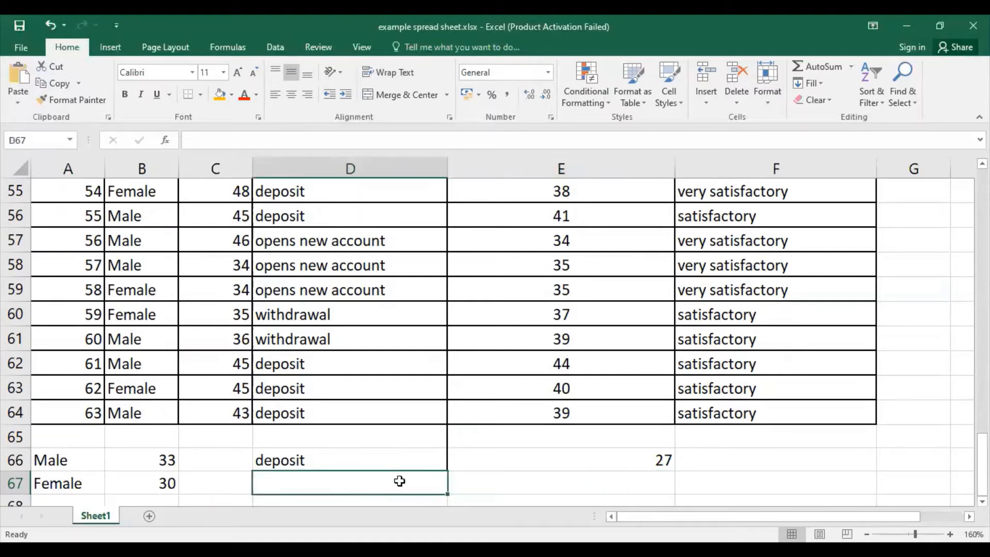
pyautogui.write('wi')
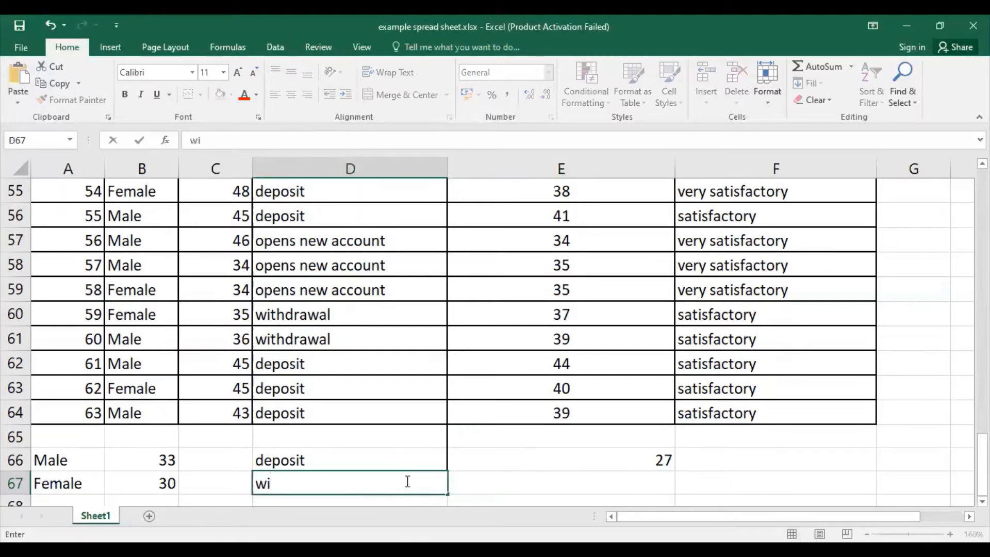
pyautogui.write('thdrawal')
pyautogui.press('Tab')
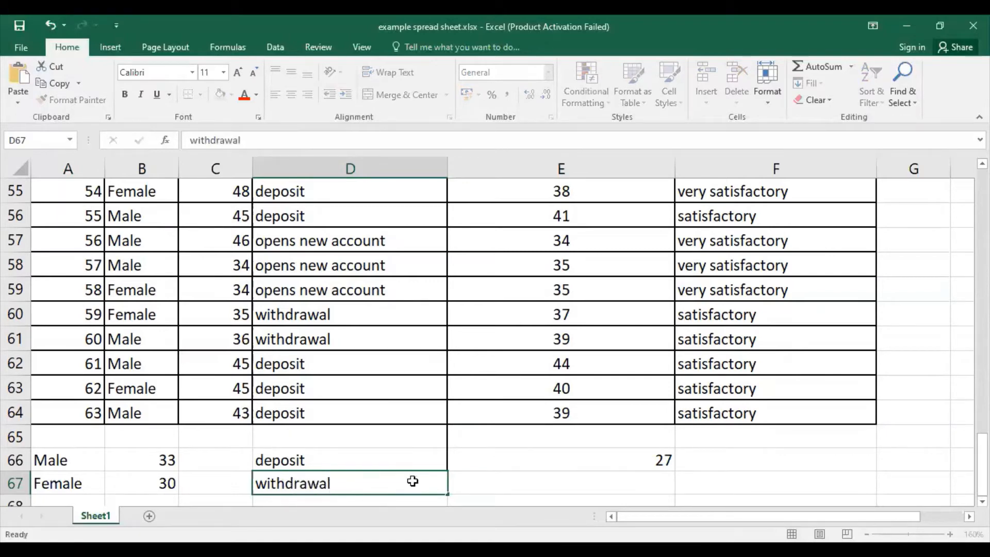
# - Count the withdrawal transactions in cell E67 with COUNTIF over the range D2:D64 and the criterion "withdrawal"
pyautogui.write('=')
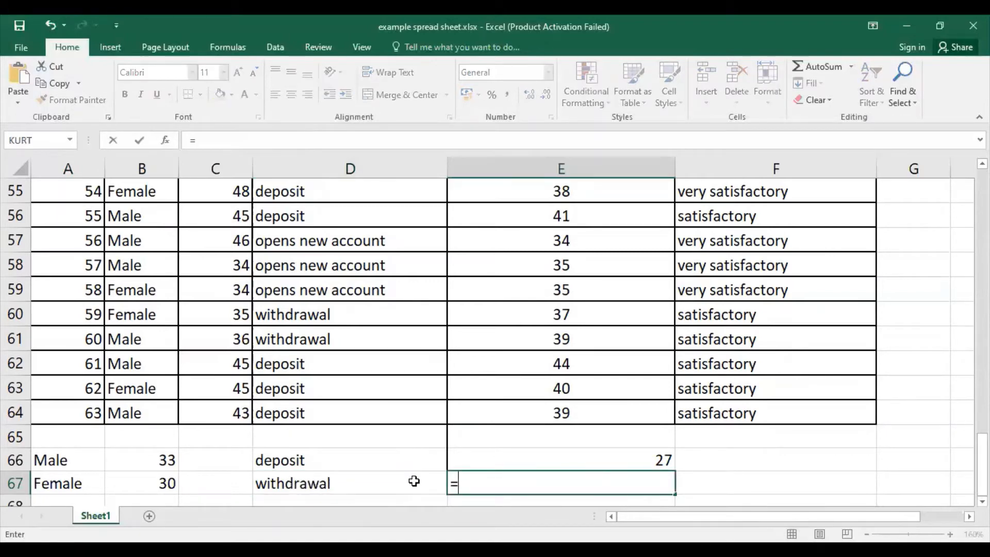
pyautogui.write('c')
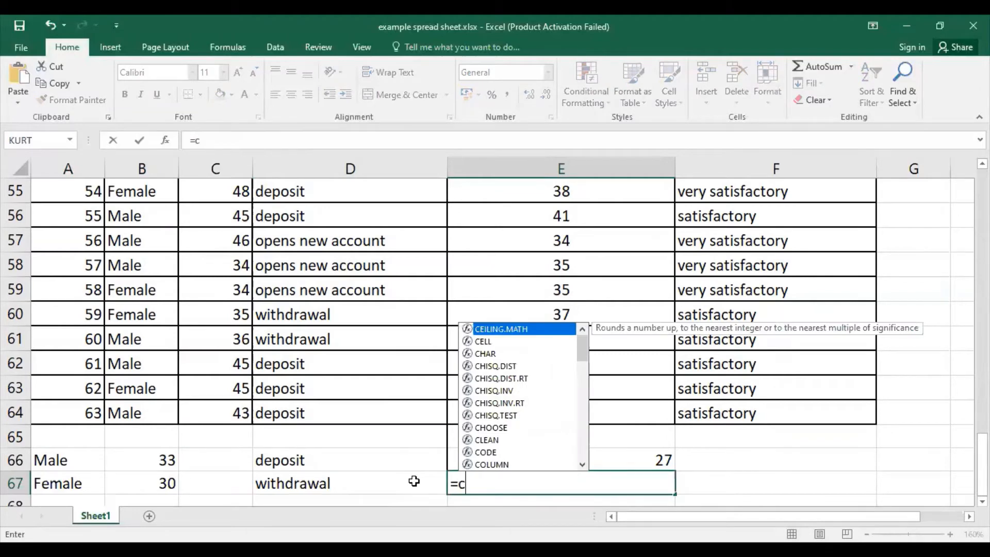
pyautogui.write('ountif(')
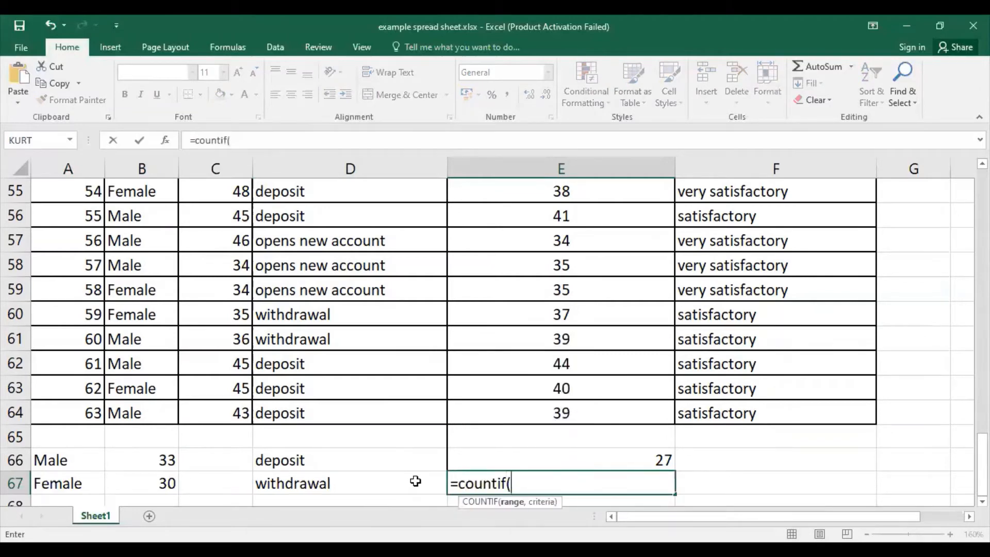
pyautogui.write('d2:d7')
pyautogui.press('BackSpace')
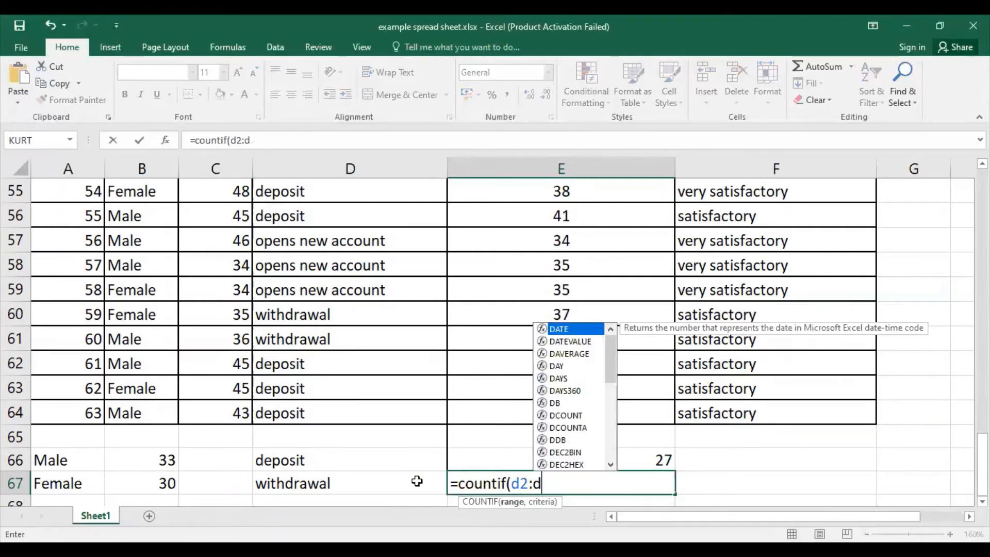
pyautogui.write('64')
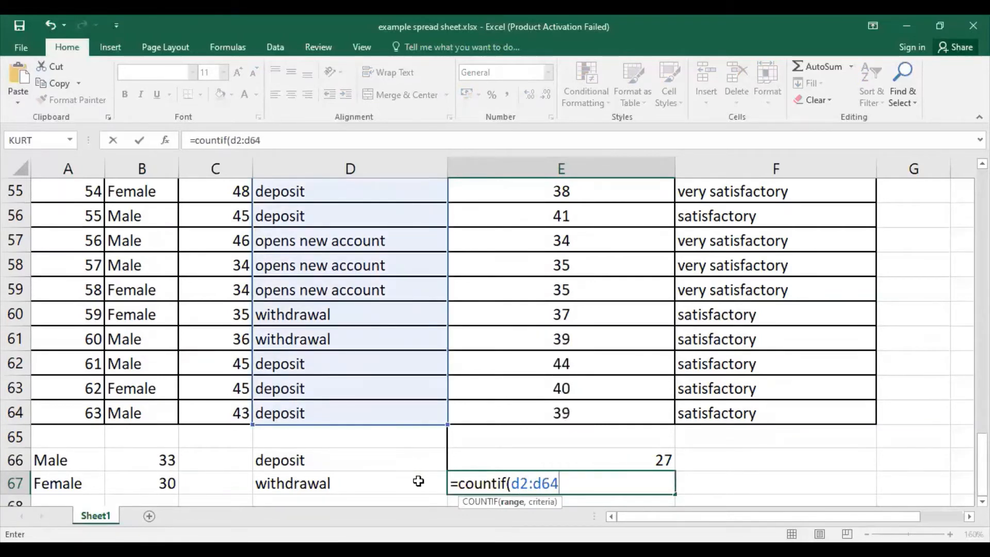
pyautogui.write(',')
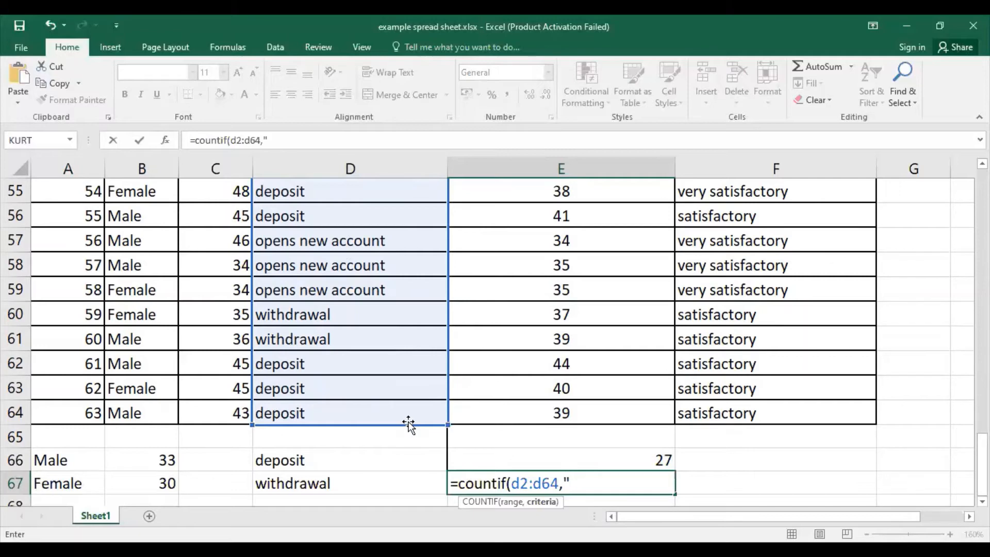
pyautogui.write('withdar')
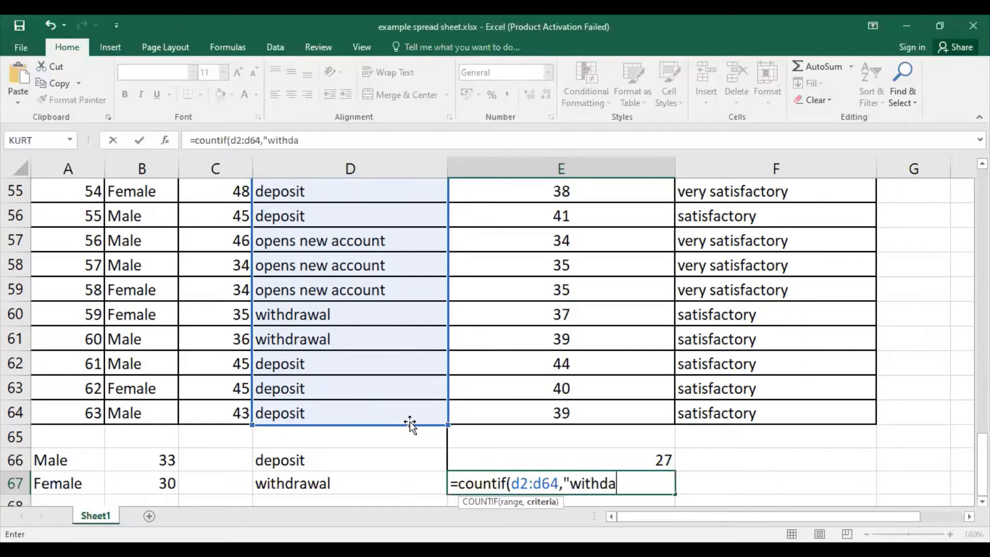
pyautogui.press('BackSpace')
pyautogui.press('BackSpace')
pyautogui.write('rawal')
pyautogui.write('")')
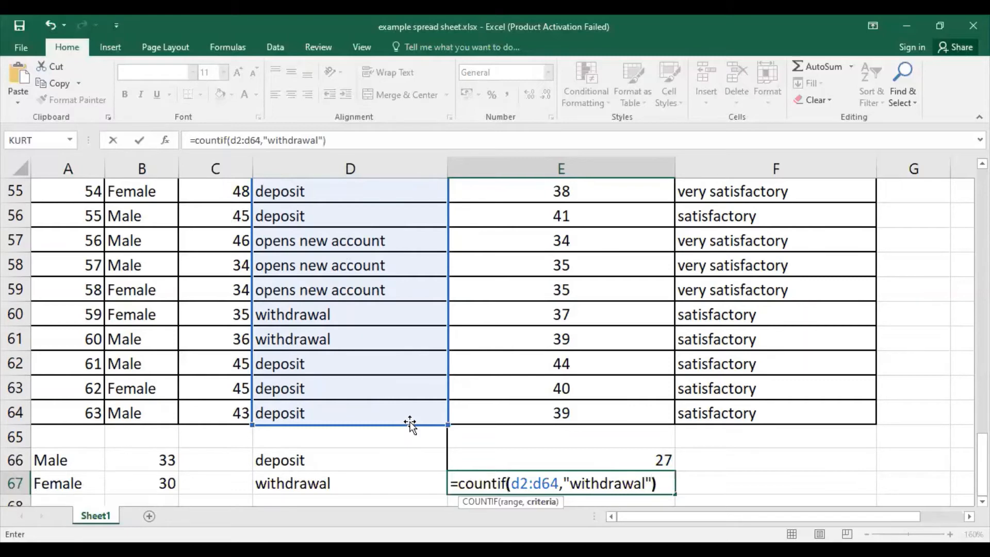
pyautogui.press('Return')
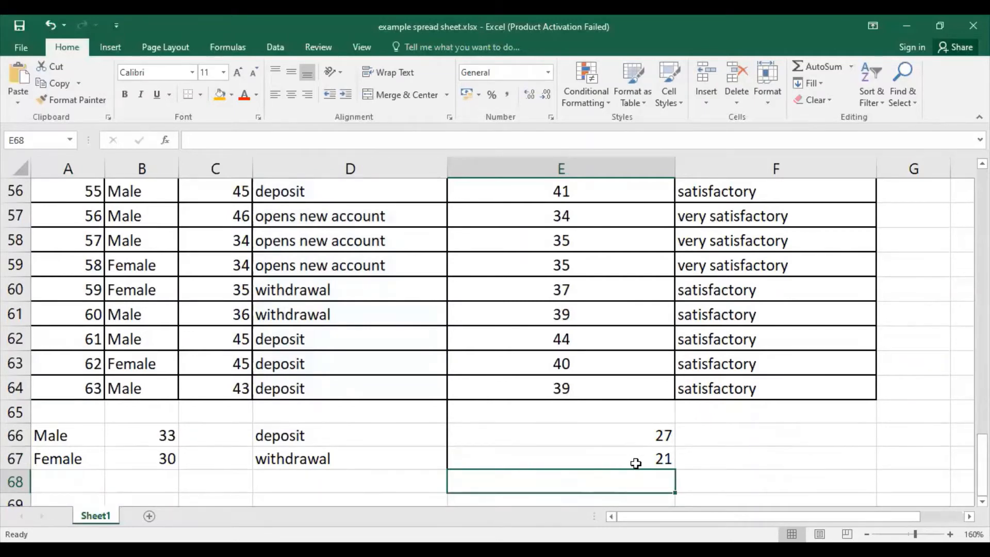
# - Enter the label "opens new account" in cell D68 below the "withdrawal" label
pyautogui.click(386, 484)
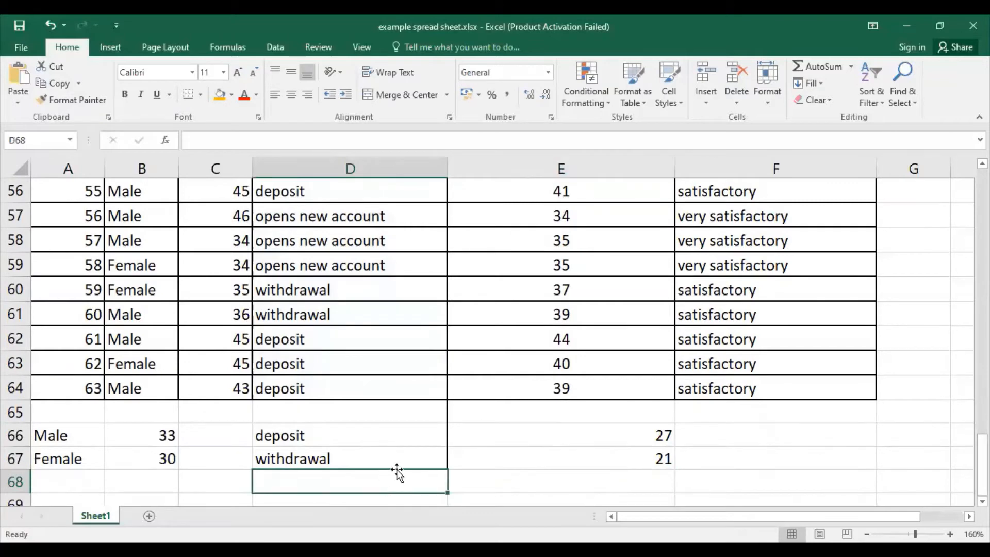
pyautogui.write('de')
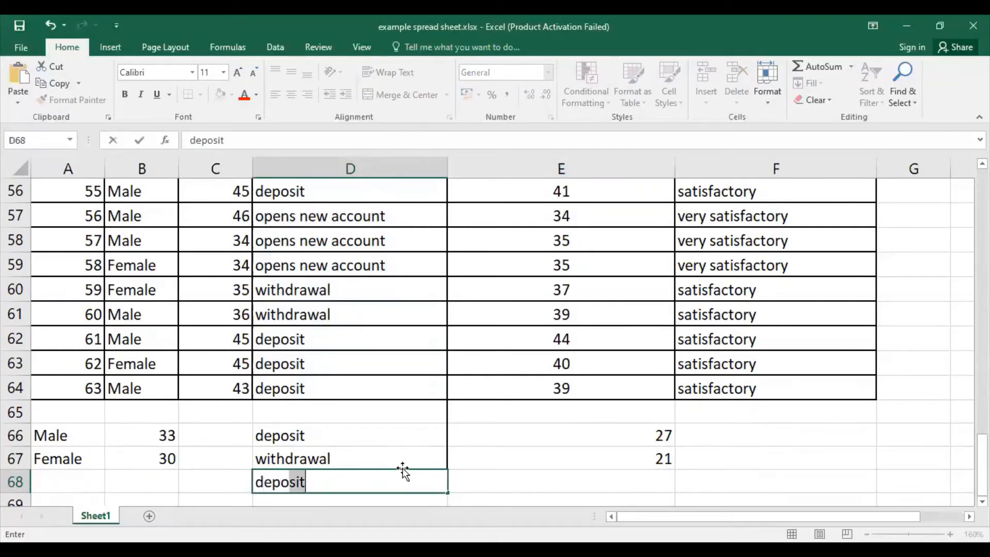
pyautogui.press('BackSpace')
pyautogui.write('p')
pyautogui.press('BackSpace')
pyautogui.press('BackSpace')
pyautogui.press('BackSpace')
pyautogui.write('ope')
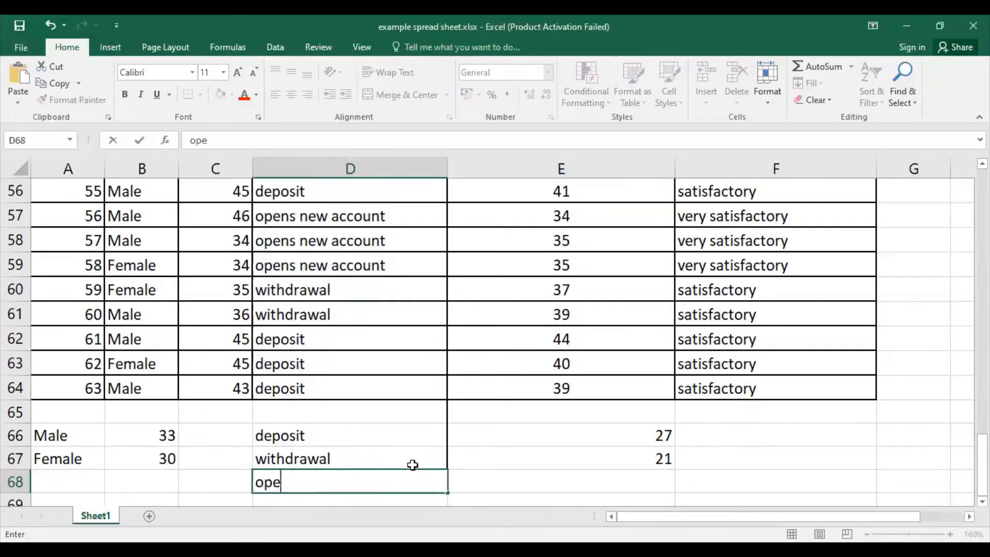
pyautogui.write('ns new account')
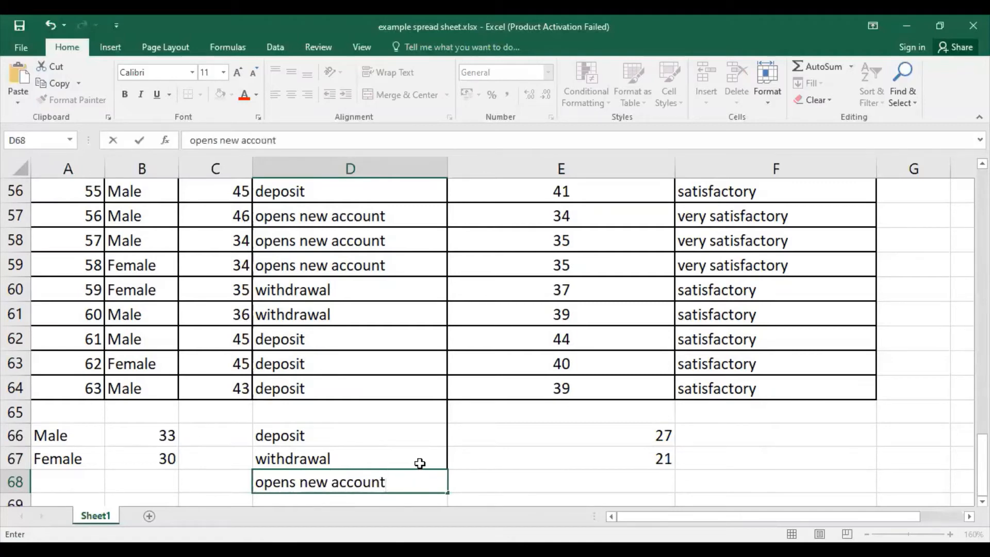
pyautogui.press('Tab')
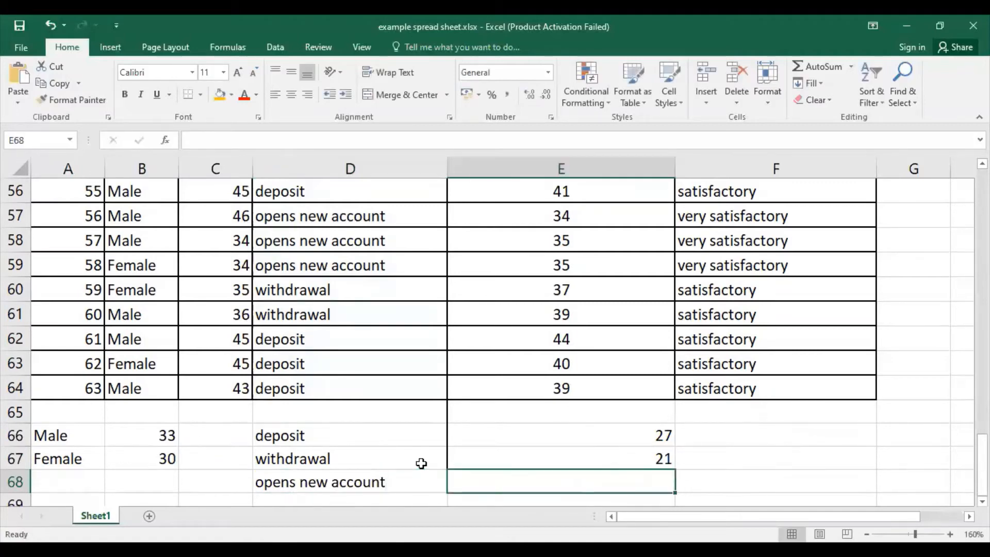
# - Count the new account transactions in cell E68 with COUNTIF over the range D2:D64 and the criterion "opens new account"
pyautogui.write('=c')
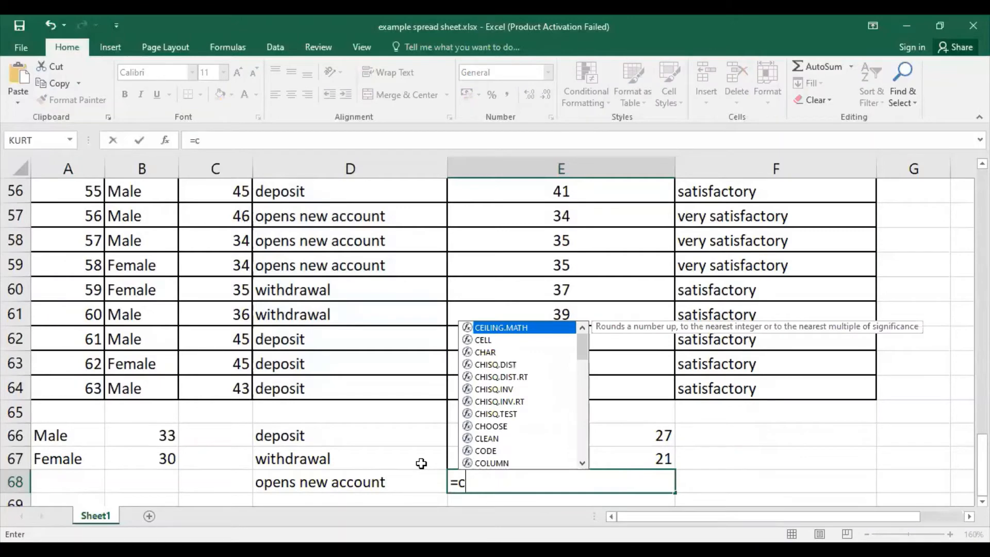
pyautogui.write('ountif(')
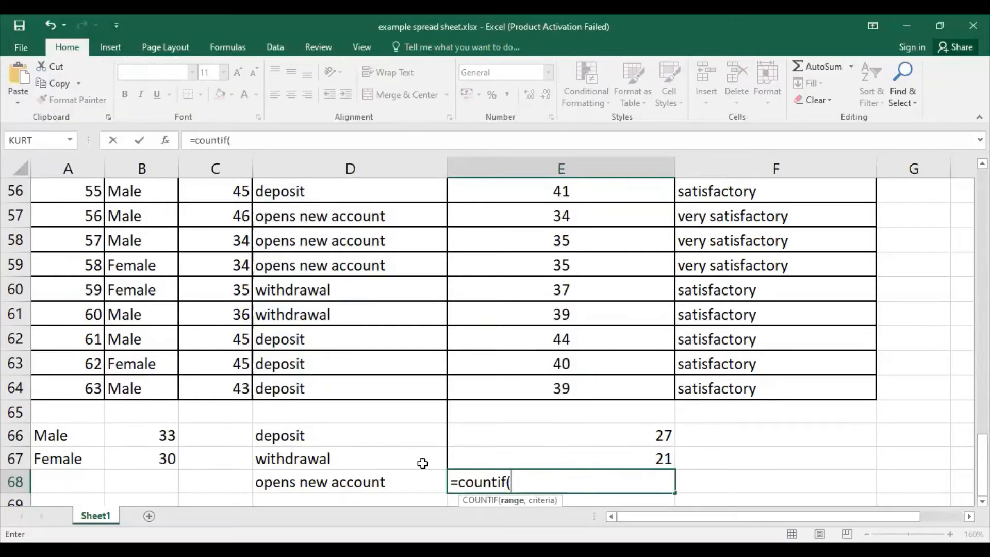
pyautogui.write('d2:d64')
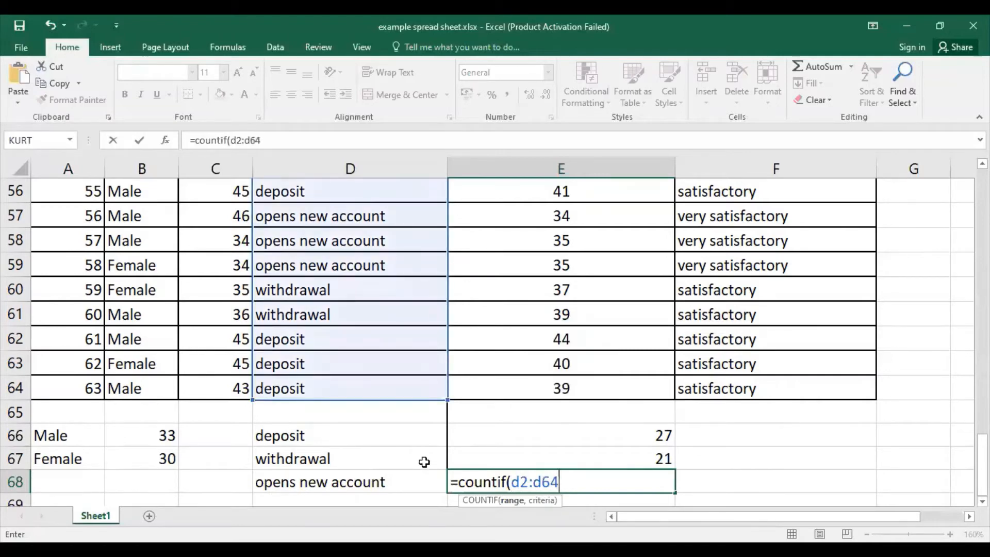
pyautogui.write(',"opens')
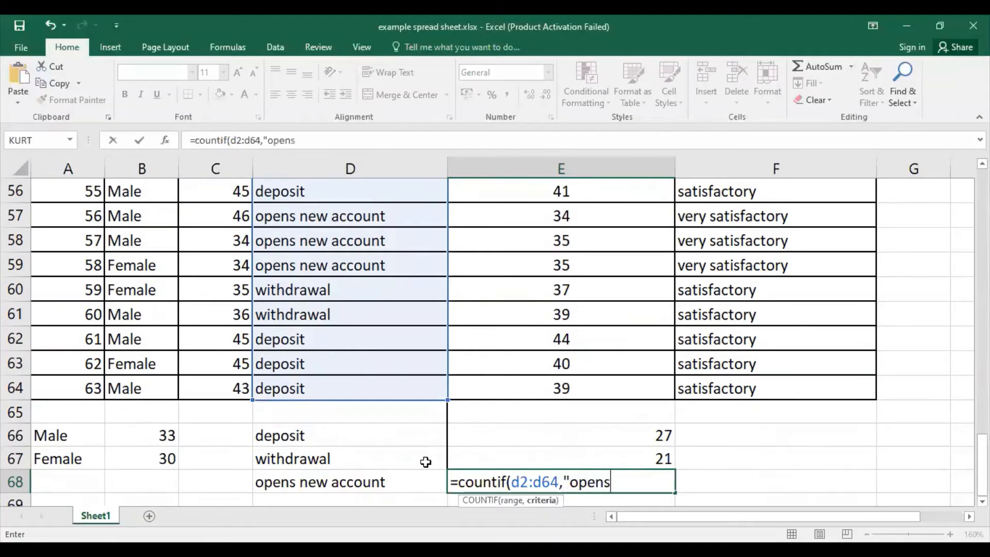
pyautogui.write(' new accou')
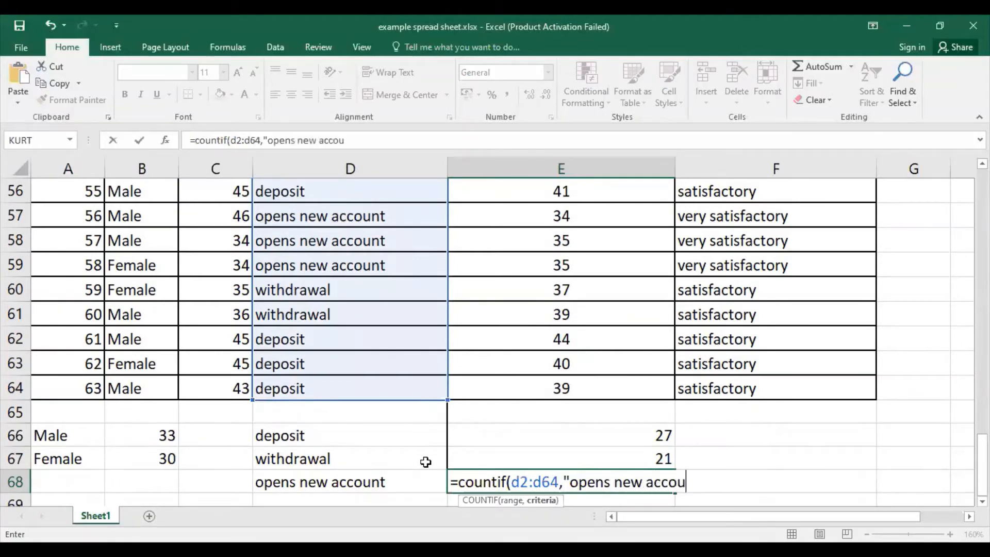
pyautogui.write('nt")')
pyautogui.press('Return')
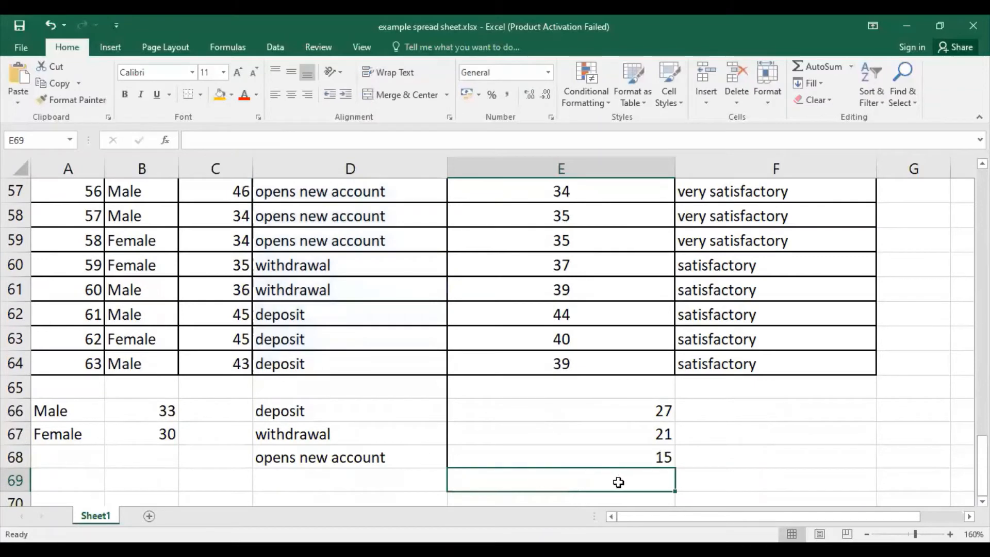
# - Total the three transaction counts E66:E68 in cell E69 with AutoSum and check the resulting formula
pyautogui.click(646, 413)
pyautogui.moveTo(644, 423); pyautogui.dragTo(642, 476)
pyautogui.click(818, 67)
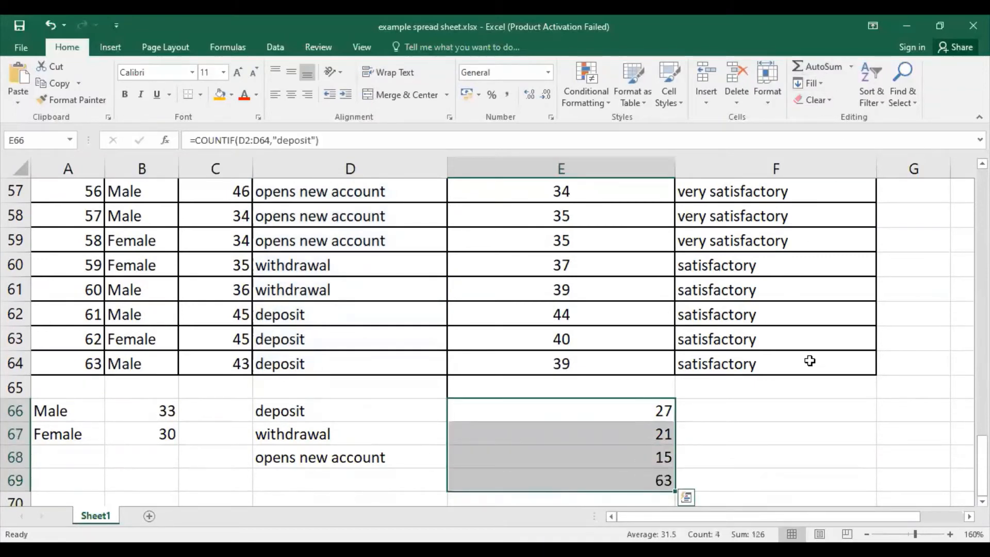
pyautogui.click(648, 483)
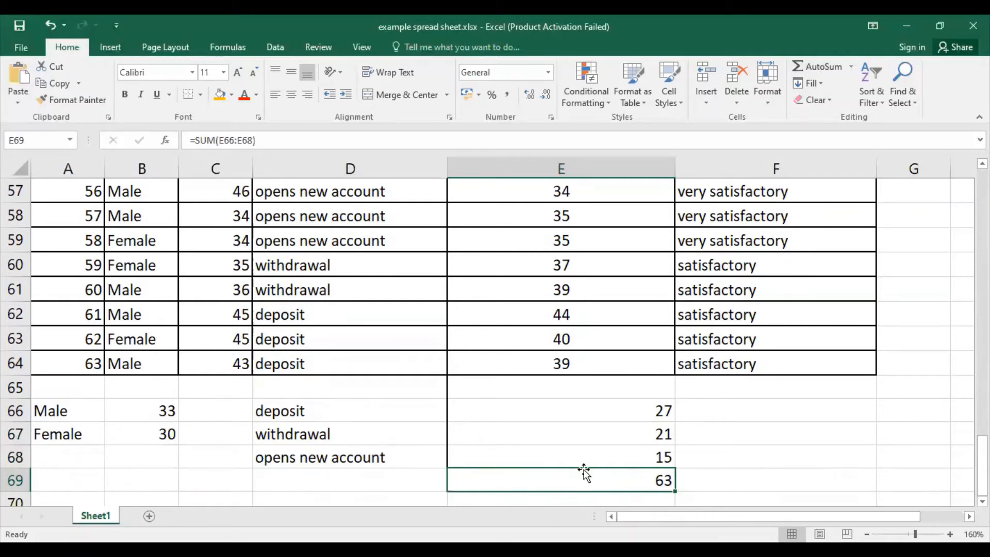
# - Review the satisfaction ratings in column F and enter the label "excellent" in cell F66 below them
pyautogui.click(707, 415)
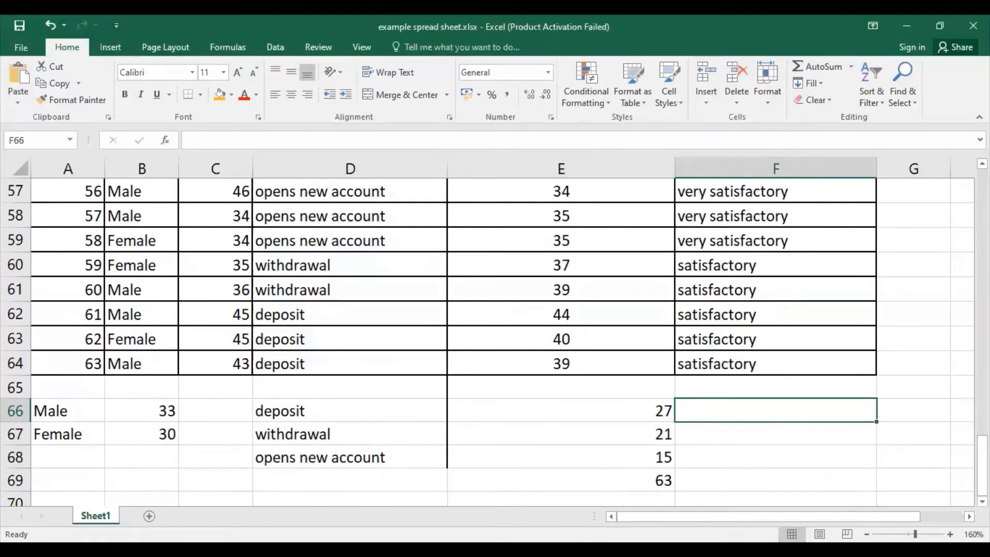
pyautogui.moveTo(982, 467); pyautogui.dragTo(982, 201)
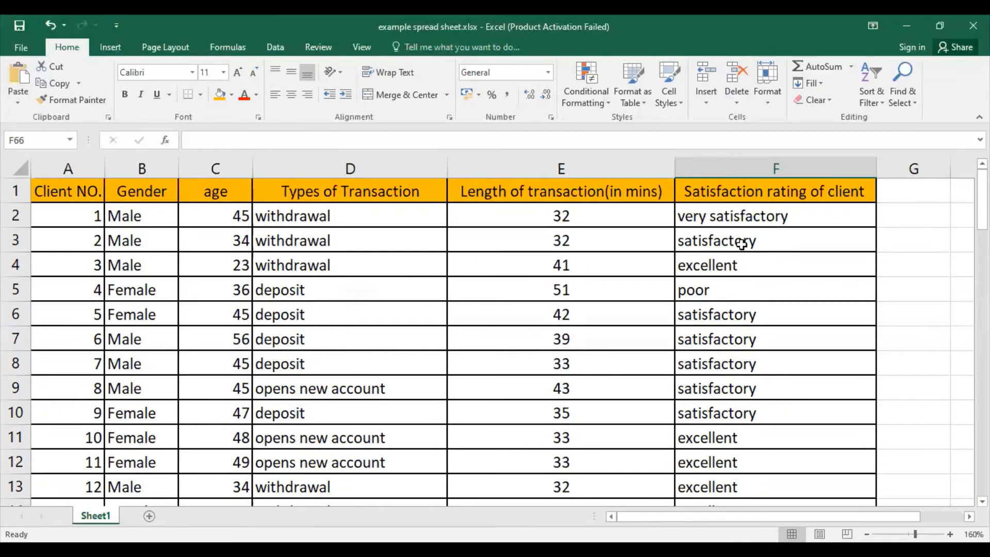
pyautogui.moveTo(982, 202); pyautogui.dragTo(954, 465)
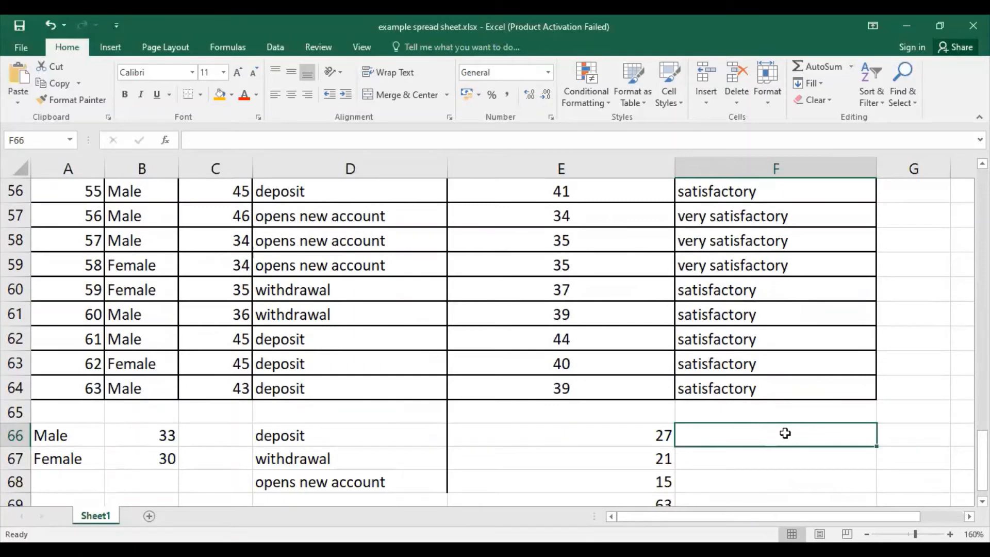
pyautogui.write('excellent')
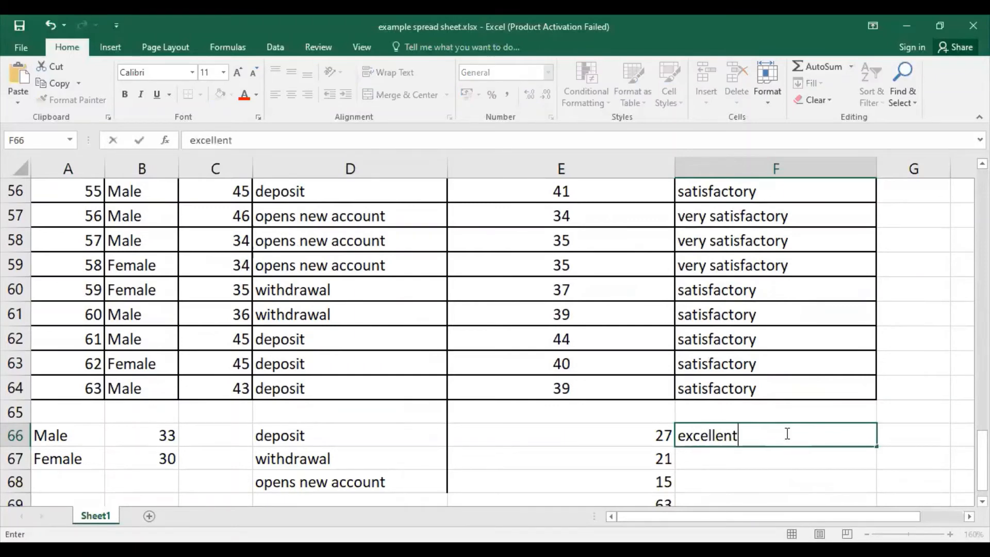
pyautogui.press('Tab')
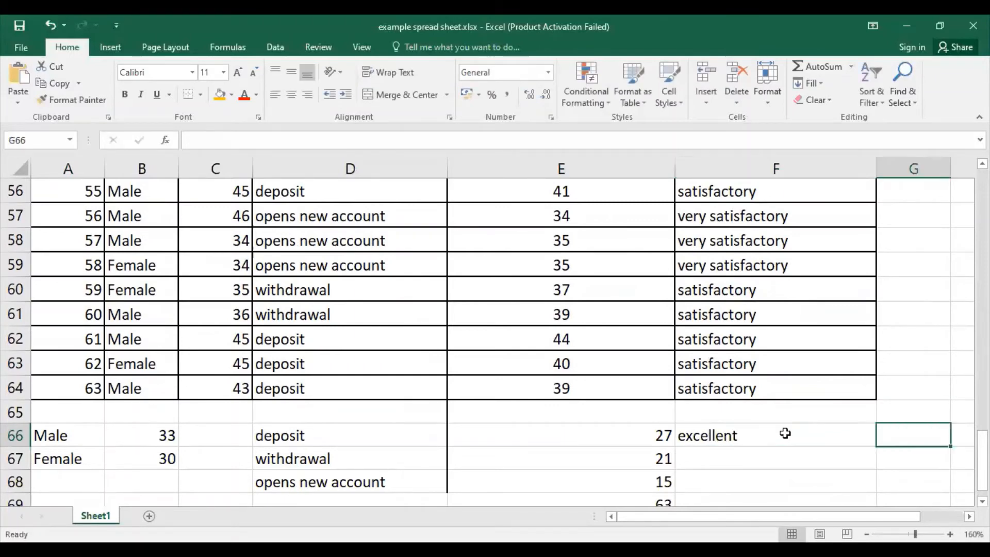
# - Count the excellent ratings in cell G66 with COUNTIF over F2:F64 and the criterion "excellent", accepting the suggested closing-parenthesis correction
pyautogui.write('=c')
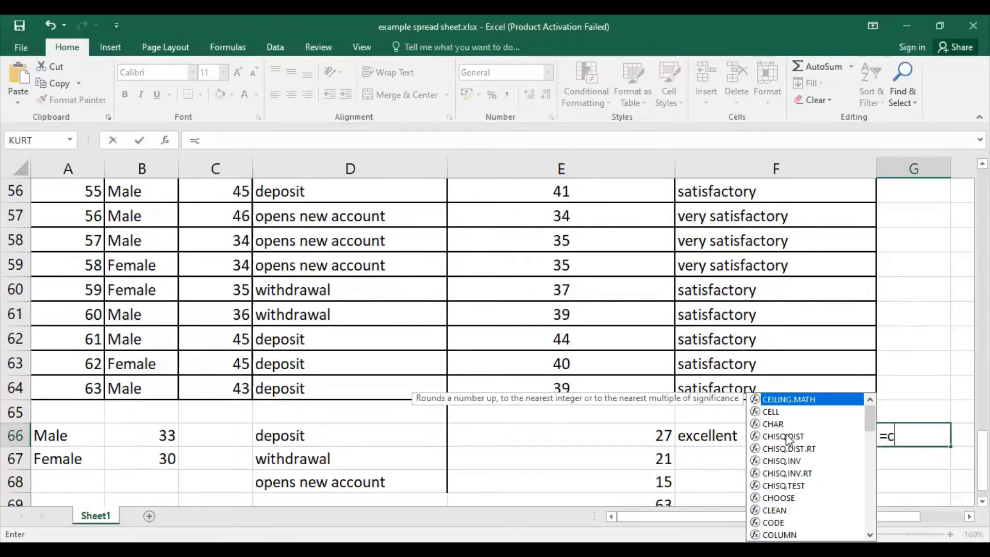
pyautogui.write('ountif')
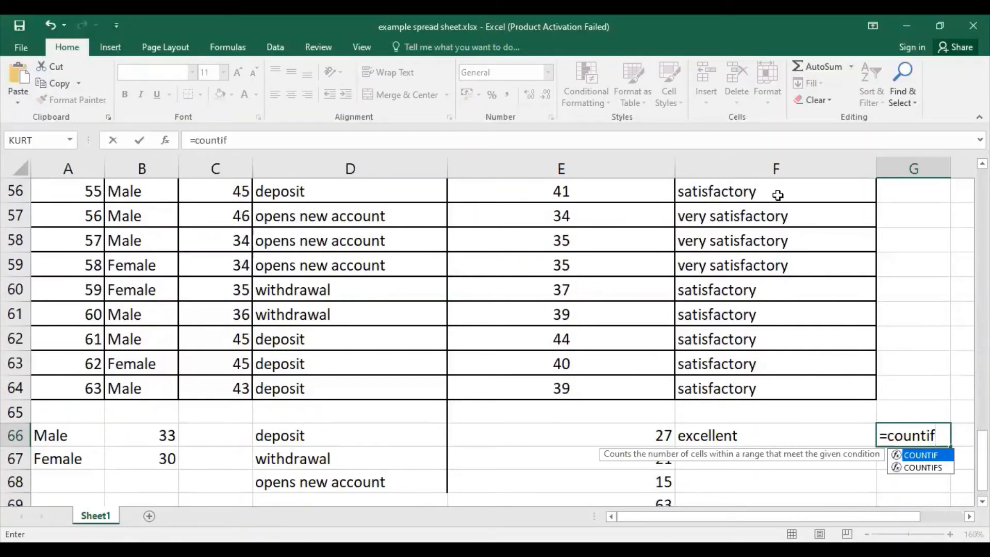
pyautogui.write('f2')
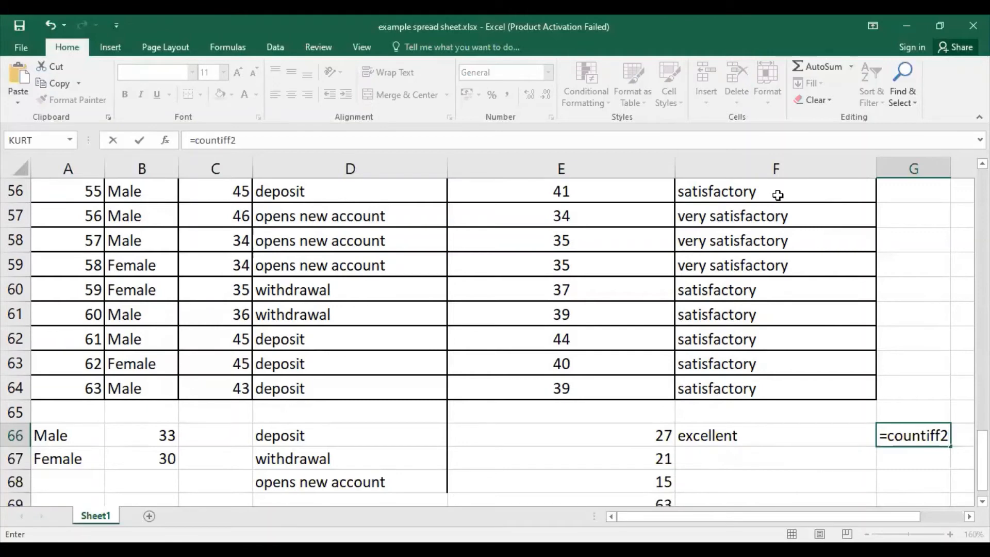
pyautogui.press('BackSpace')
pyautogui.press('BackSpace')
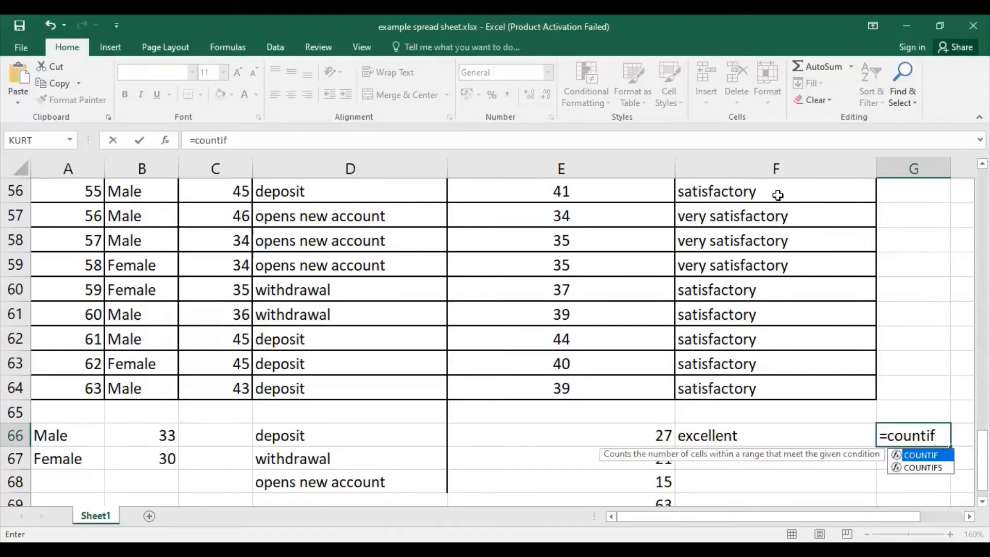
pyautogui.write('(')
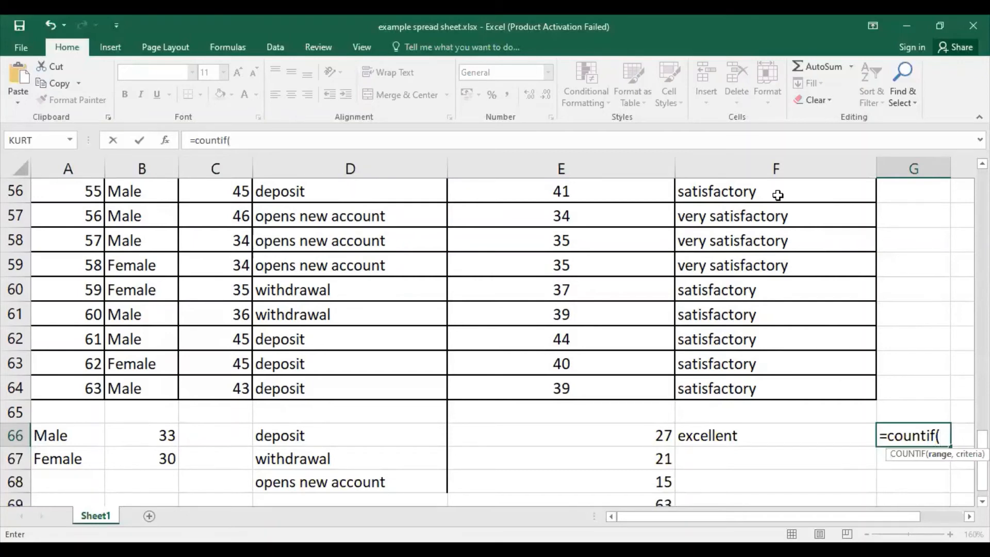
pyautogui.write('f2:f')
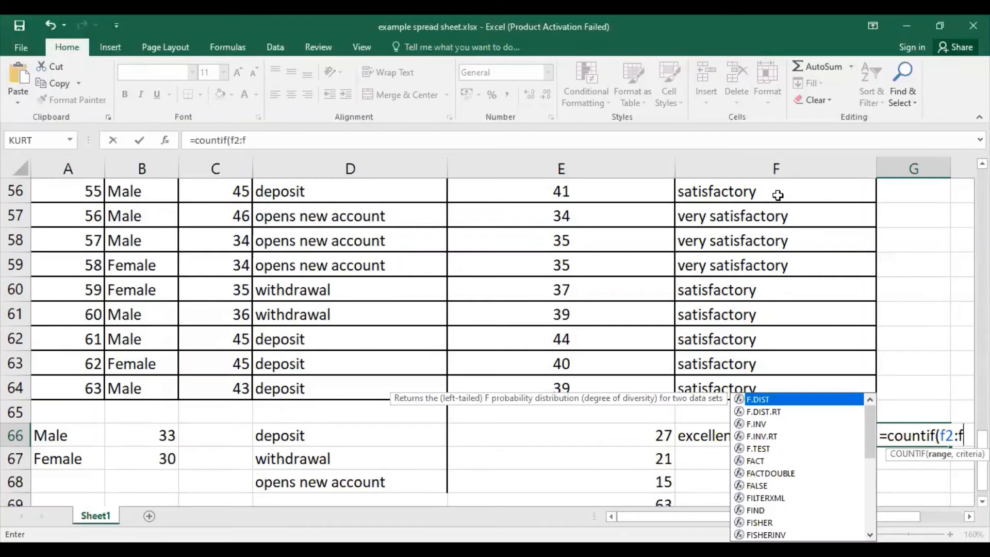
pyautogui.write('64')
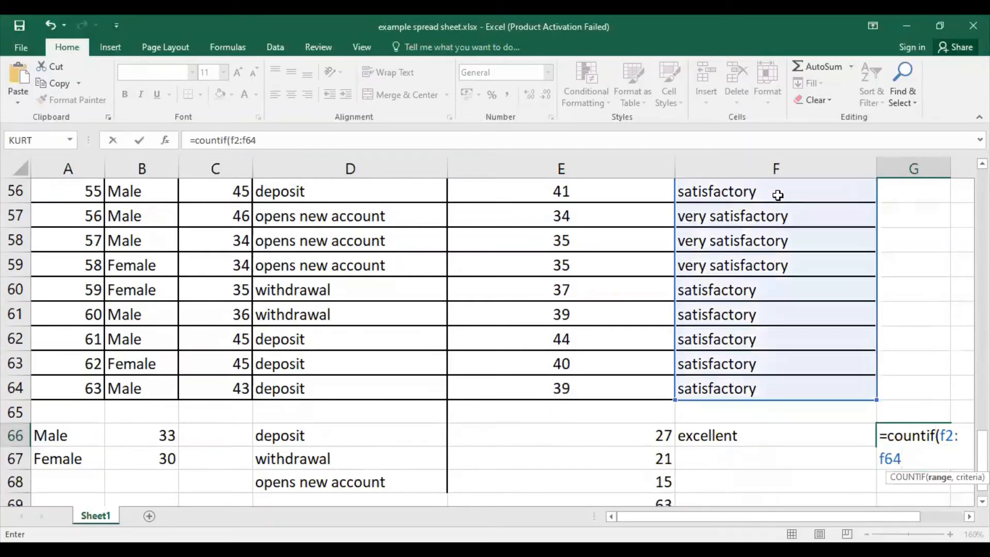
pyautogui.write(',(')
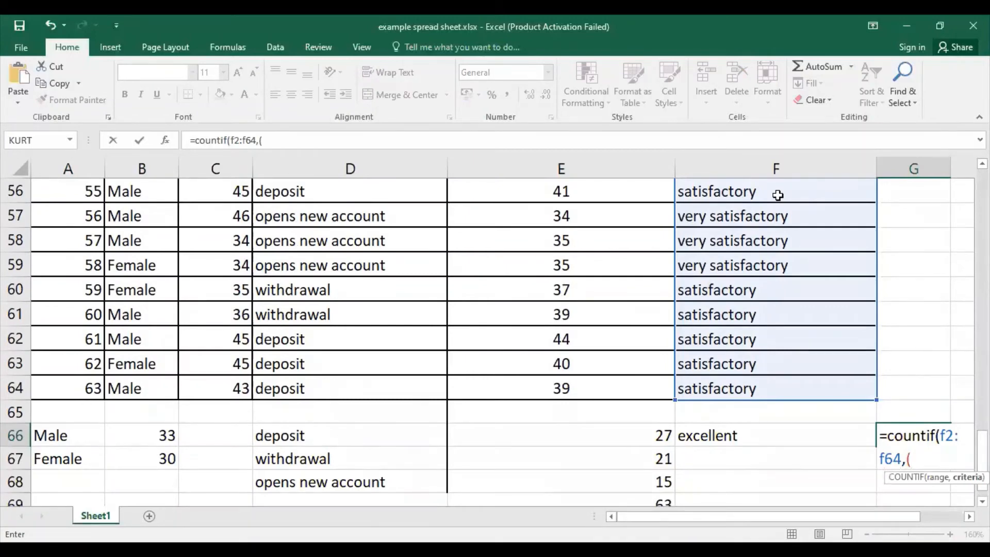
pyautogui.write('excellent"')
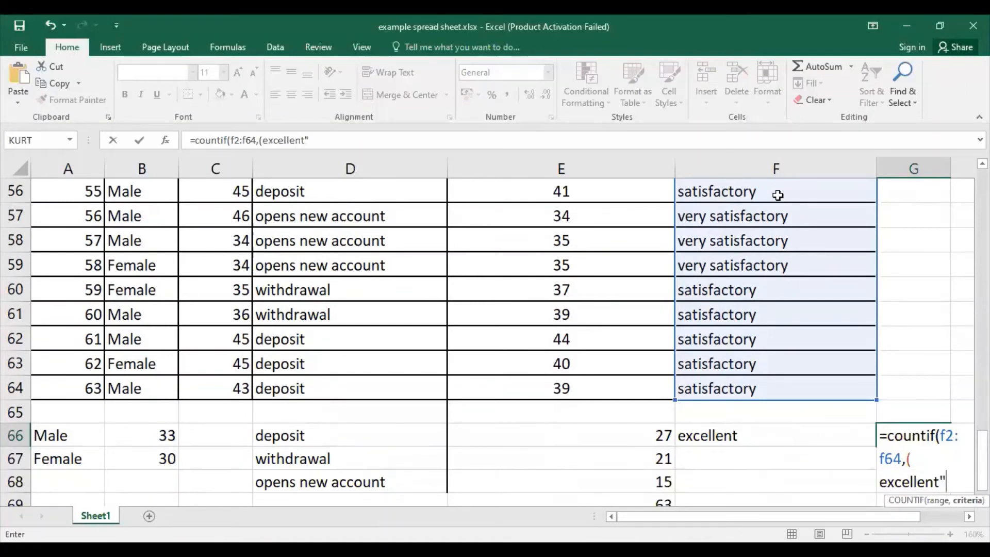
pyautogui.click(927, 463)
pyautogui.write('"')
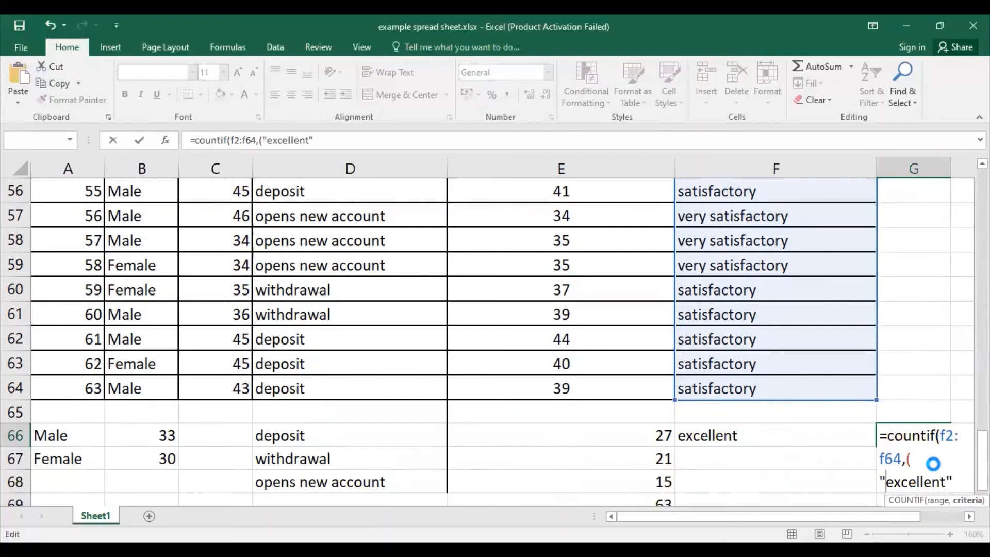
pyautogui.press('Return')
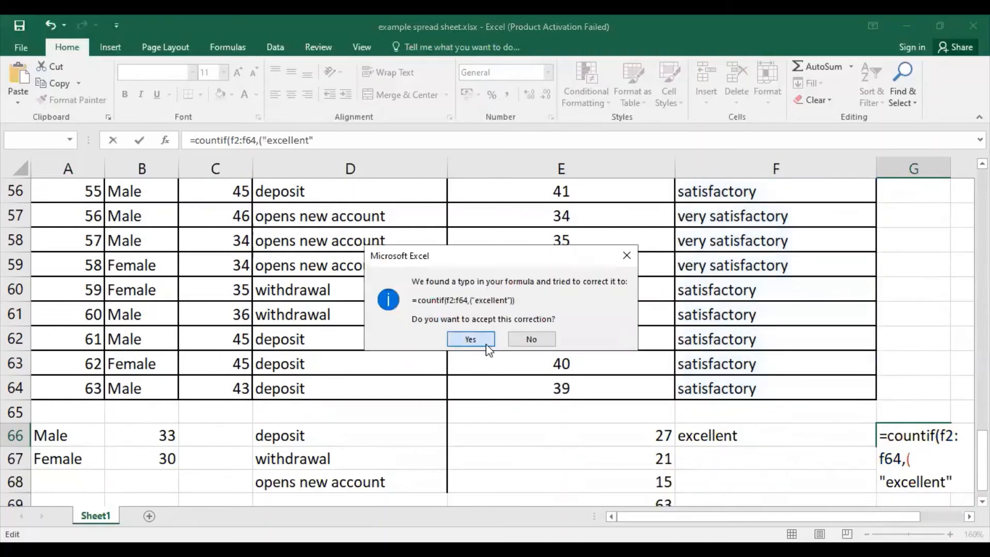
pyautogui.click(470, 339)
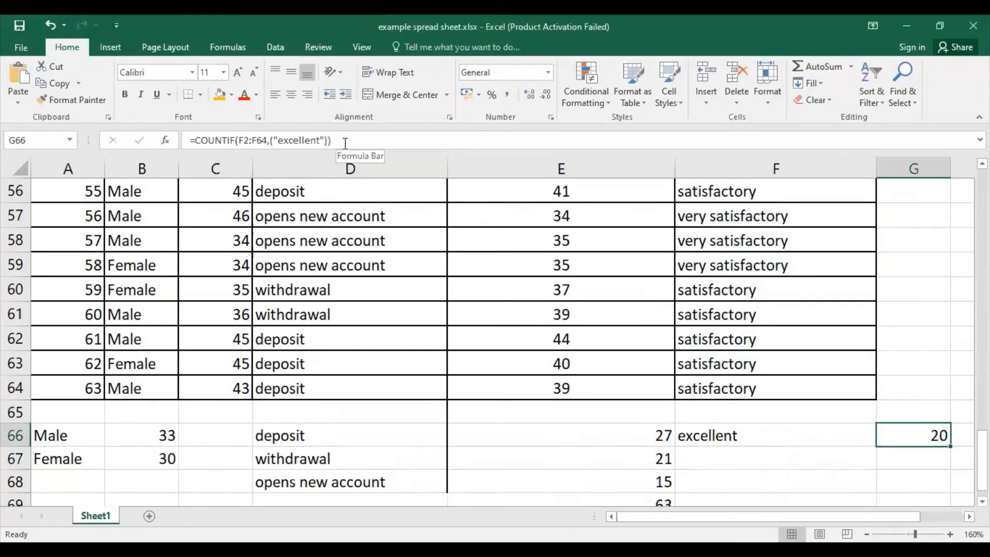
# - Enter the label "very satisfactory" in cell F67 below the "excellent" label
pyautogui.click(727, 461)
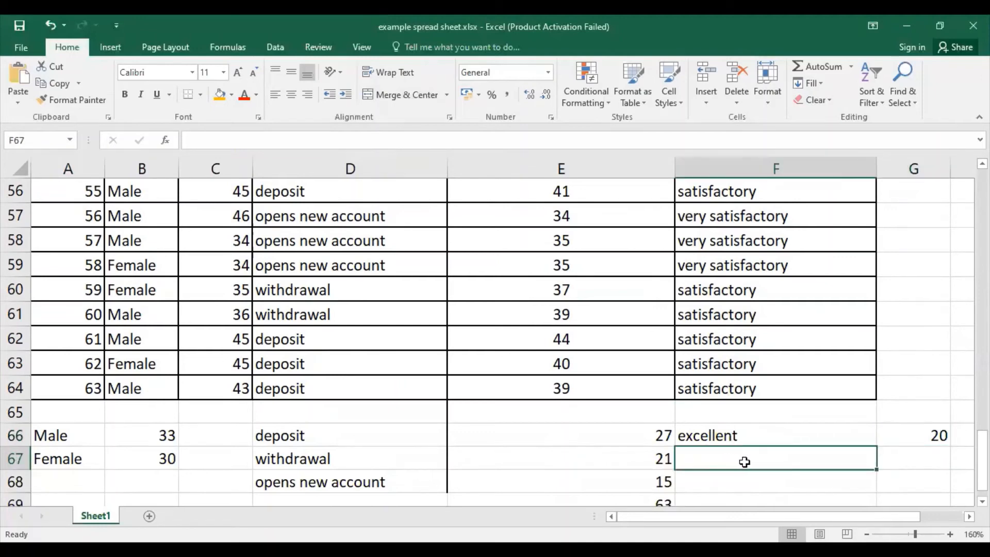
pyautogui.write('very satisi')
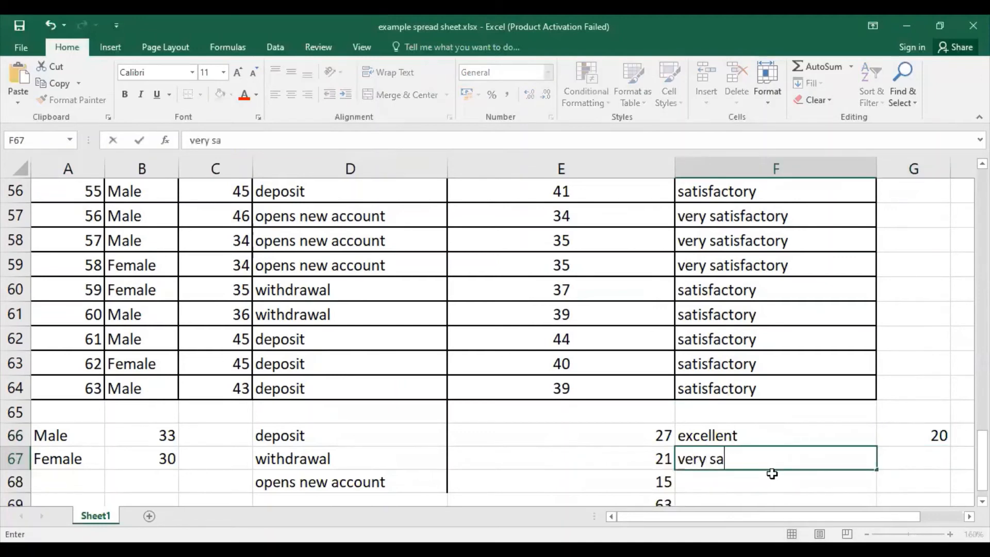
pyautogui.press('BackSpace')
pyautogui.press('BackSpace')
pyautogui.write('sfactory')
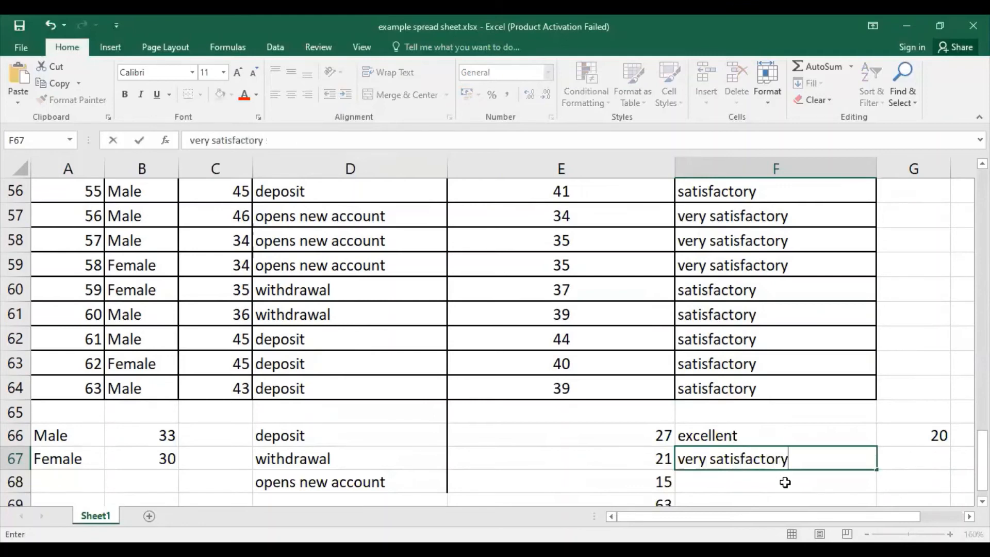
pyautogui.press('Tab')
# - Count the very satisfactory ratings in cell G67 with COUNTIF over the range F2:F64 and the criterion "very satisfactory"
pyautogui.write('=c')
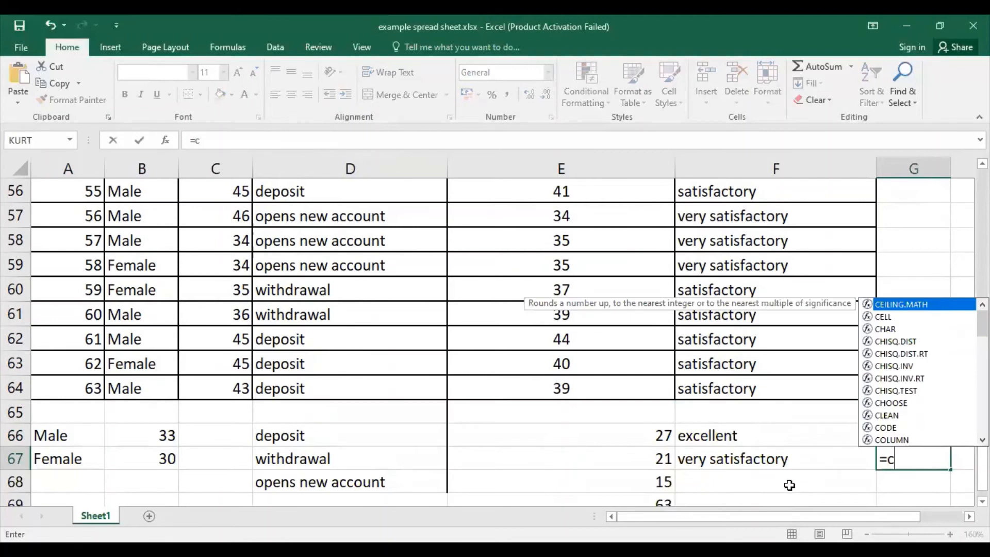
pyautogui.write('ountif(')
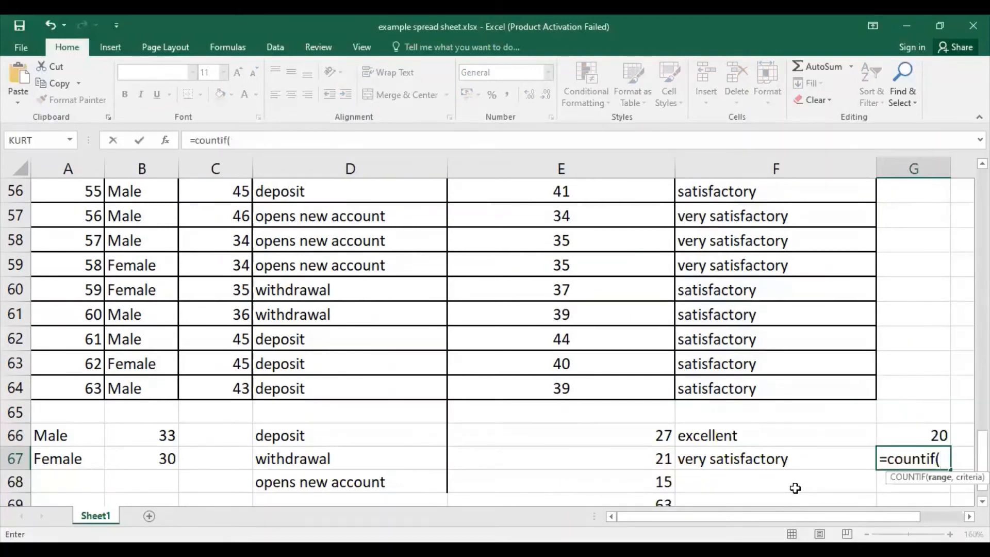
pyautogui.write('f2:f64,')
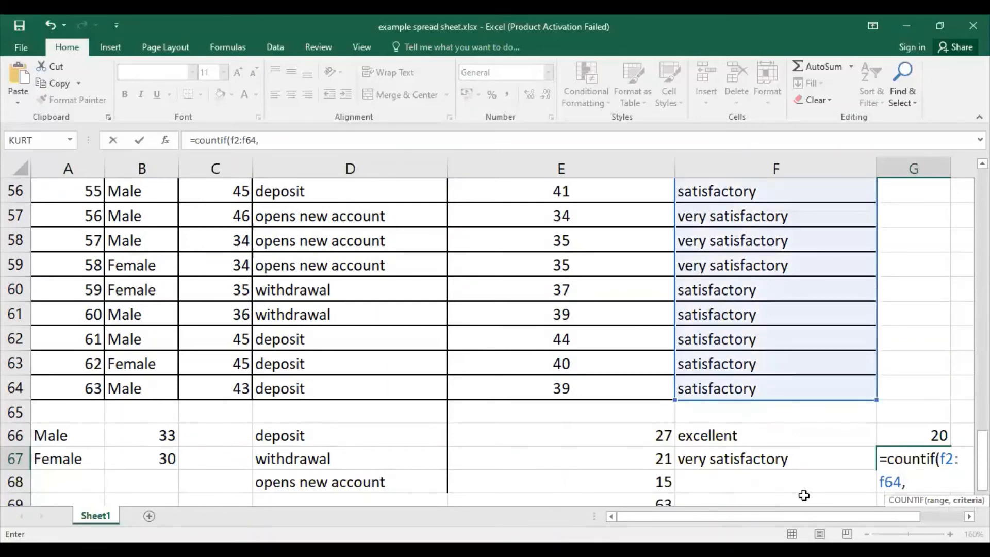
pyautogui.write('"very sa')
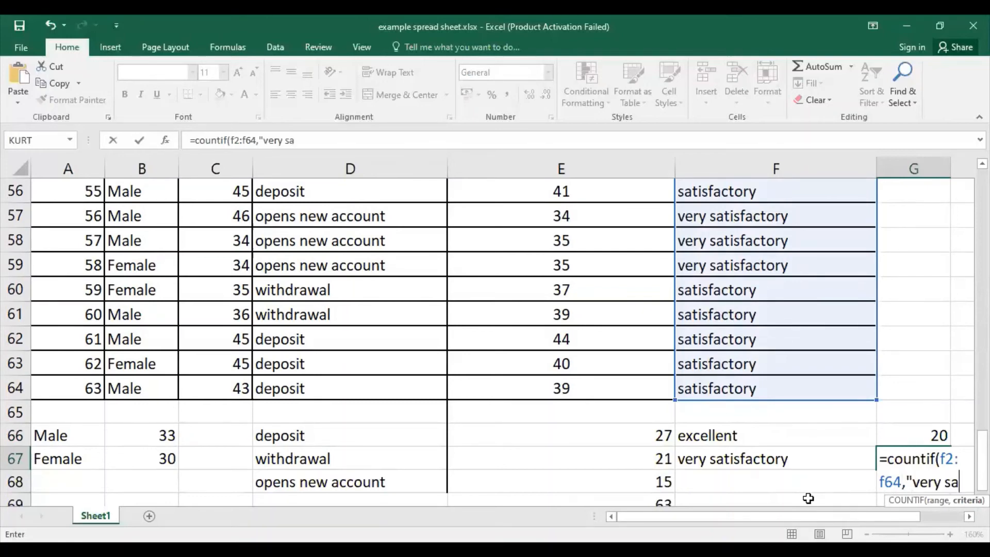
pyautogui.write('tisfactory')
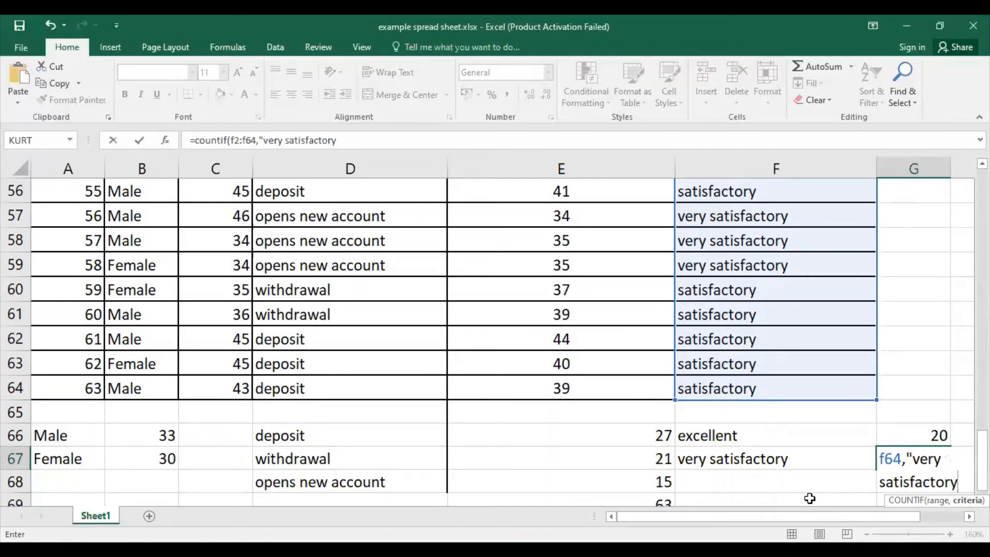
pyautogui.write('")')
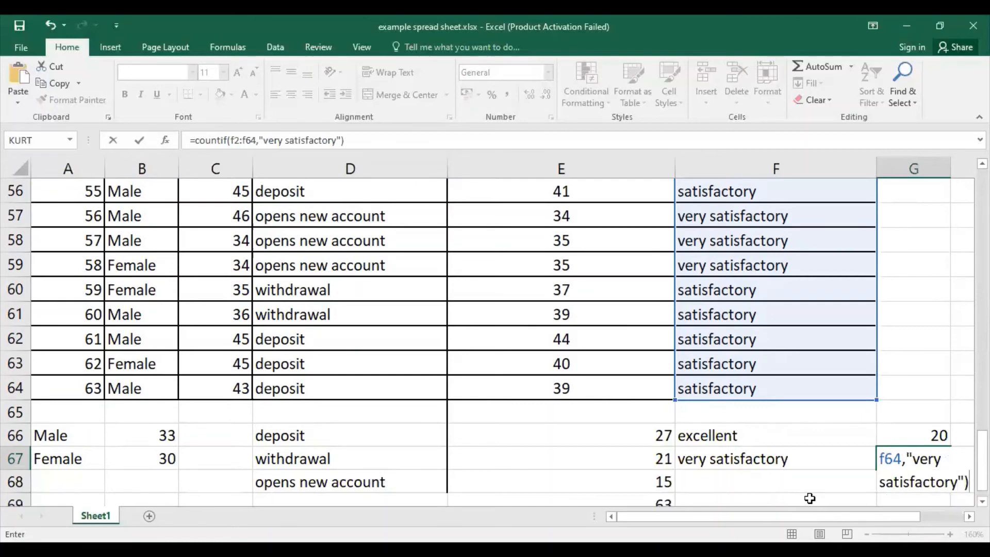
pyautogui.press('Return')
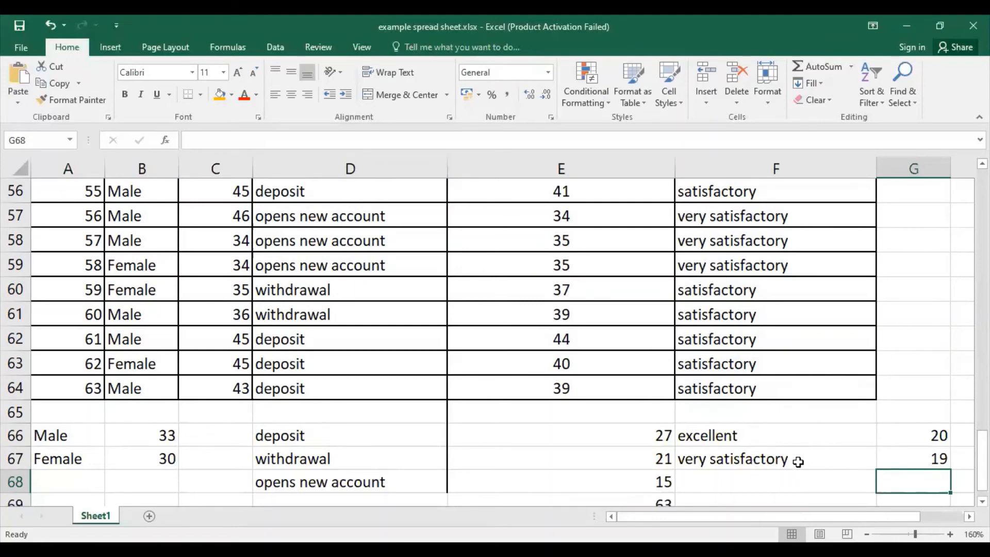
# - Enter the label "satisfactory" in cell F68 below the "very satisfactory" label
pyautogui.click(778, 479)
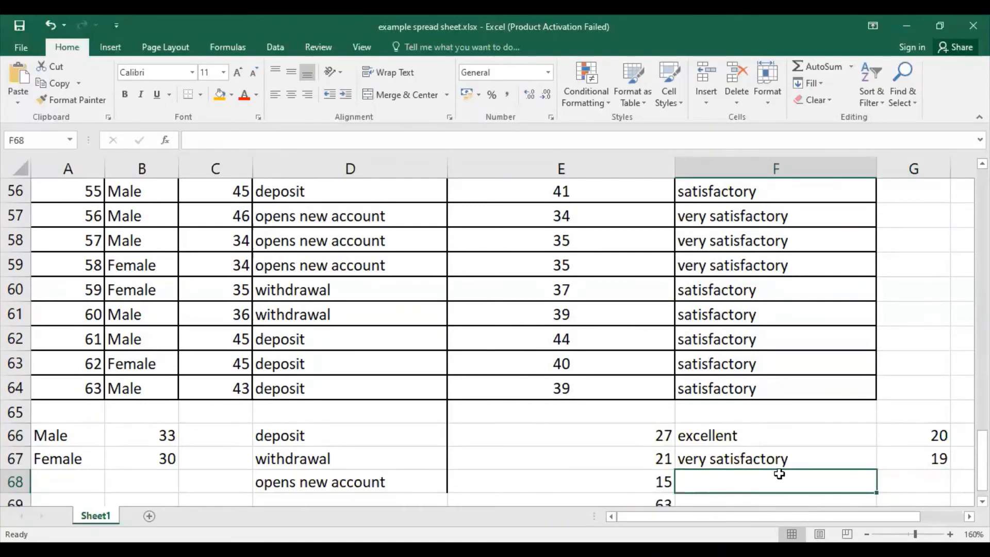
pyautogui.write('sat')
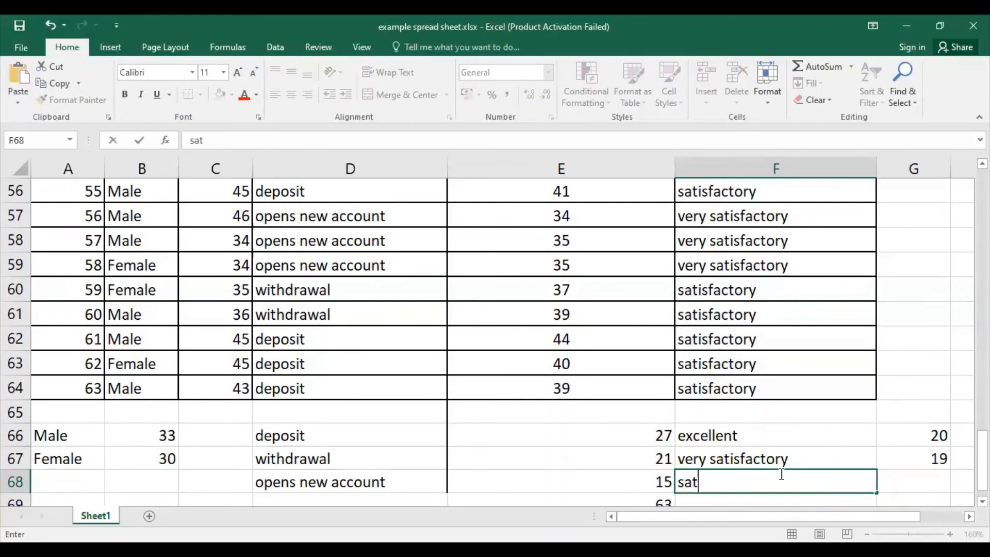
pyautogui.write('isfactory')
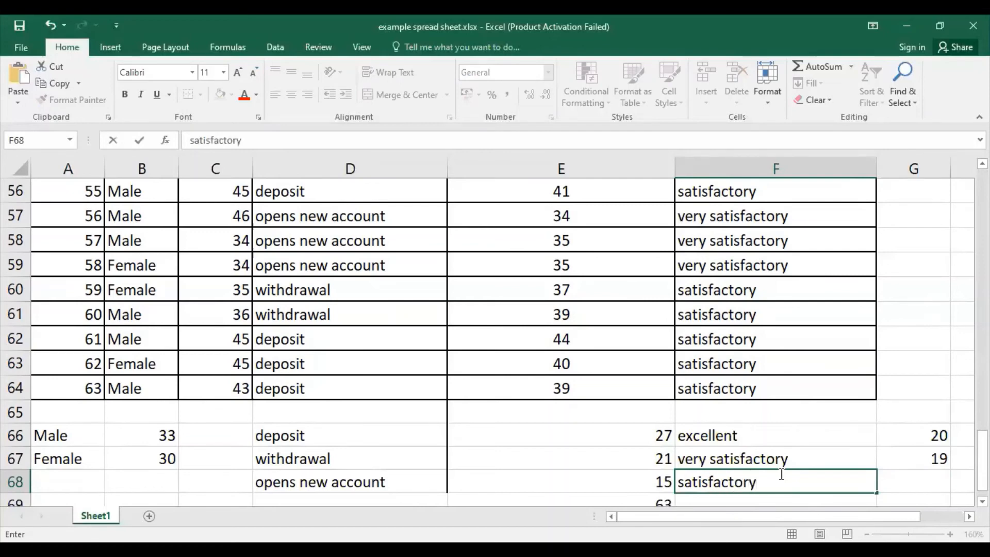
pyautogui.press('Tab')
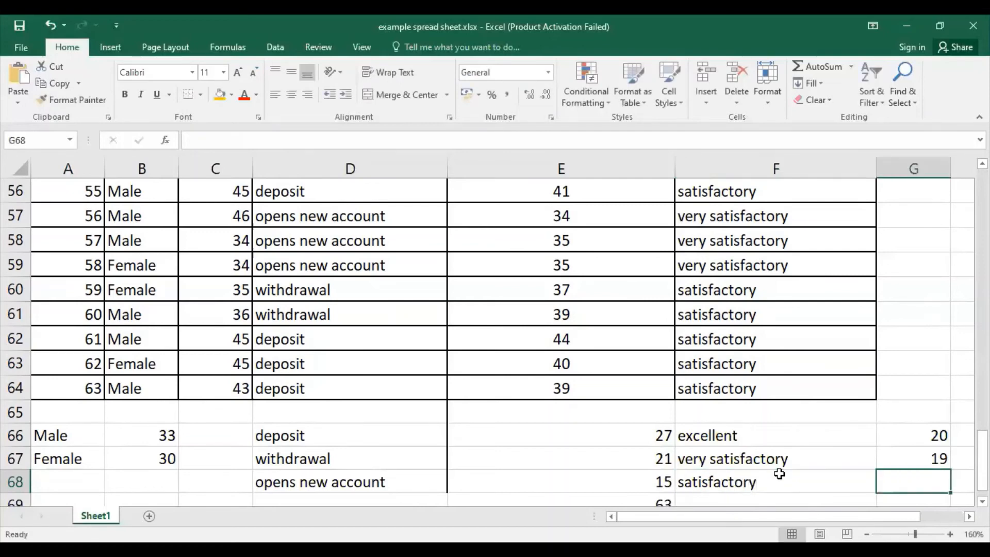
# - Count the satisfactory ratings in cell G68 with COUNTIF over the range F2:F64 and the criterion "satisfactory"
pyautogui.write('=')
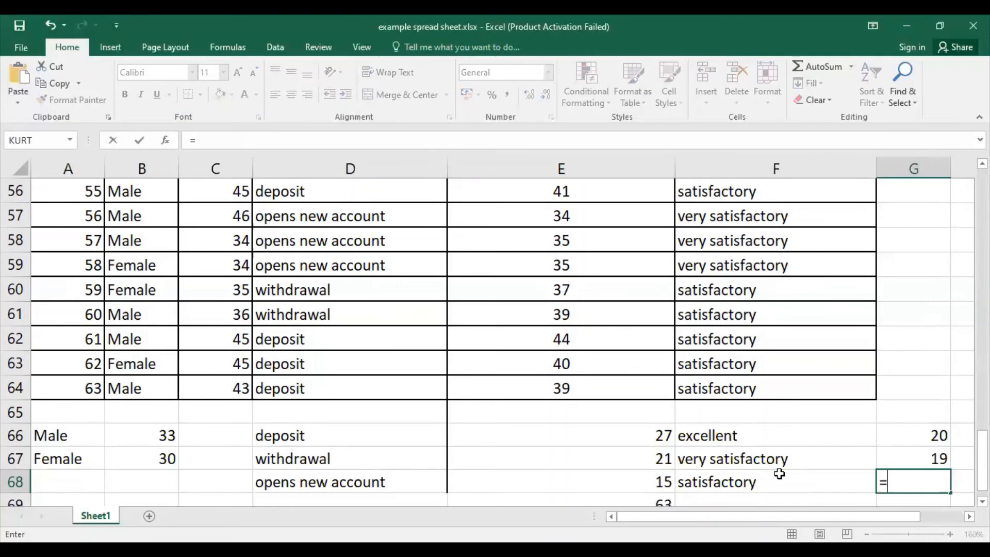
pyautogui.write('c')
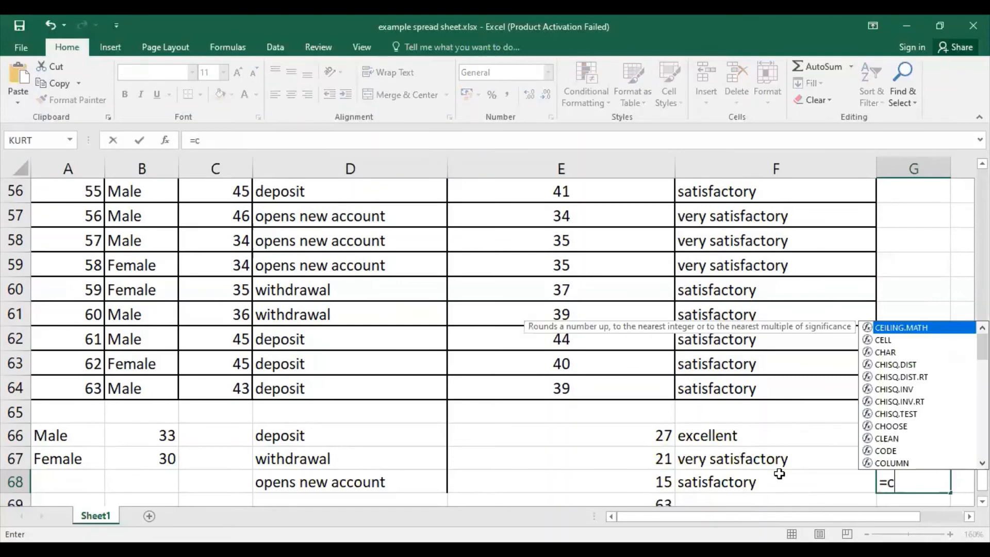
pyautogui.write('ountif(')
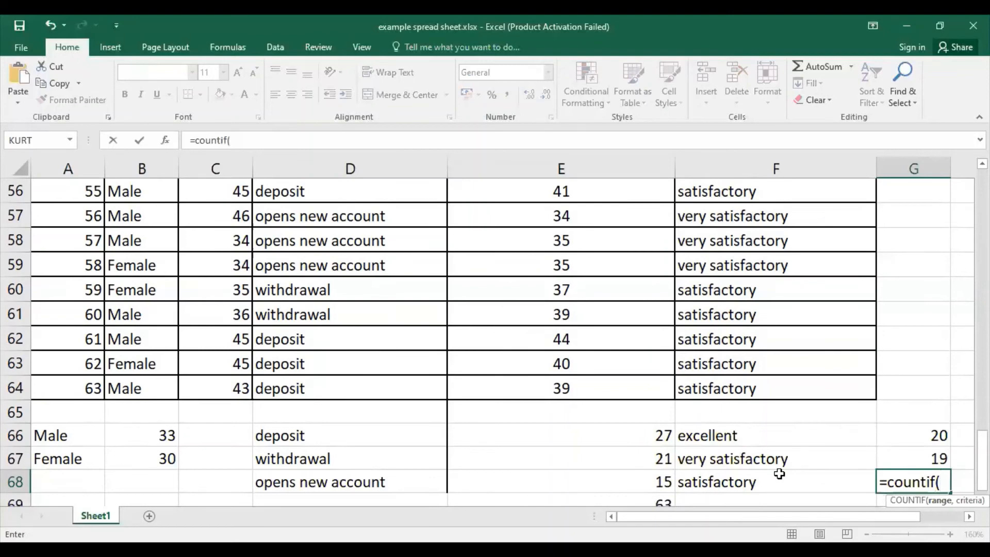
pyautogui.write('f2:f64')
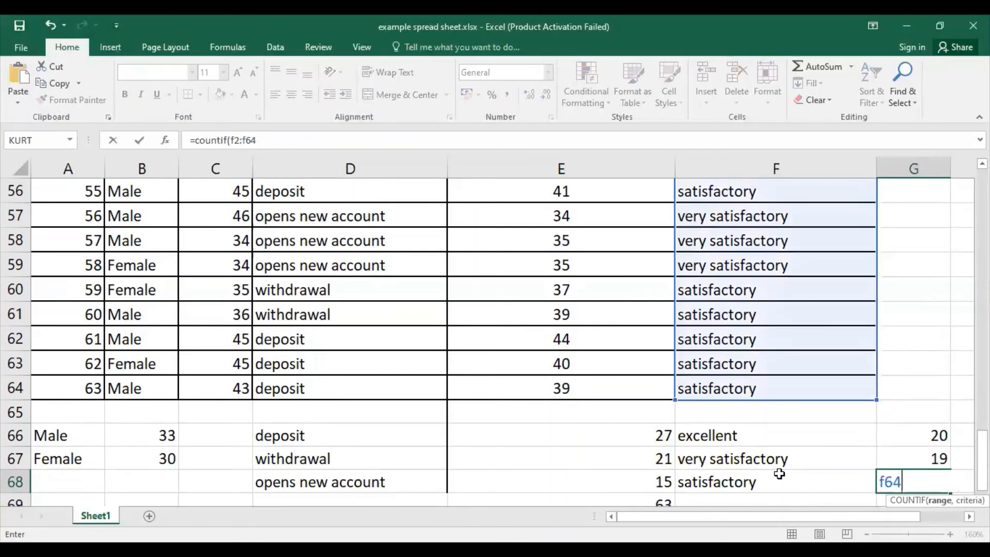
pyautogui.write(',')
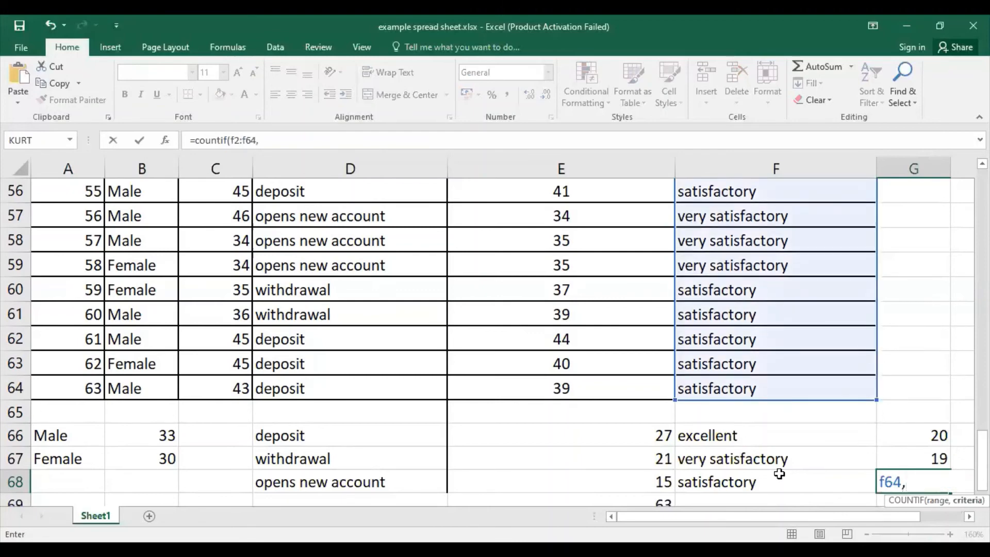
pyautogui.write('"satis')
pyautogui.write('factory')
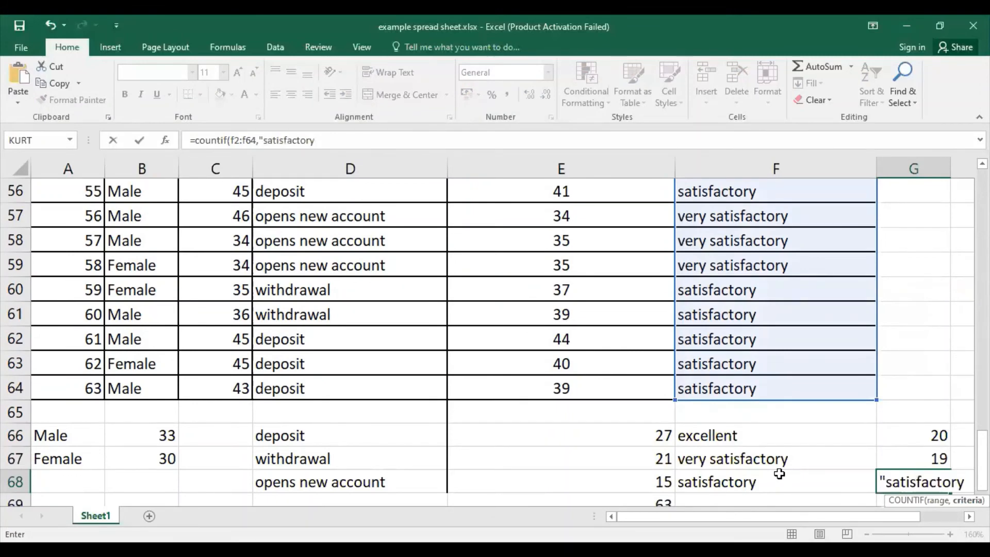
pyautogui.write('")')
pyautogui.press('Return')
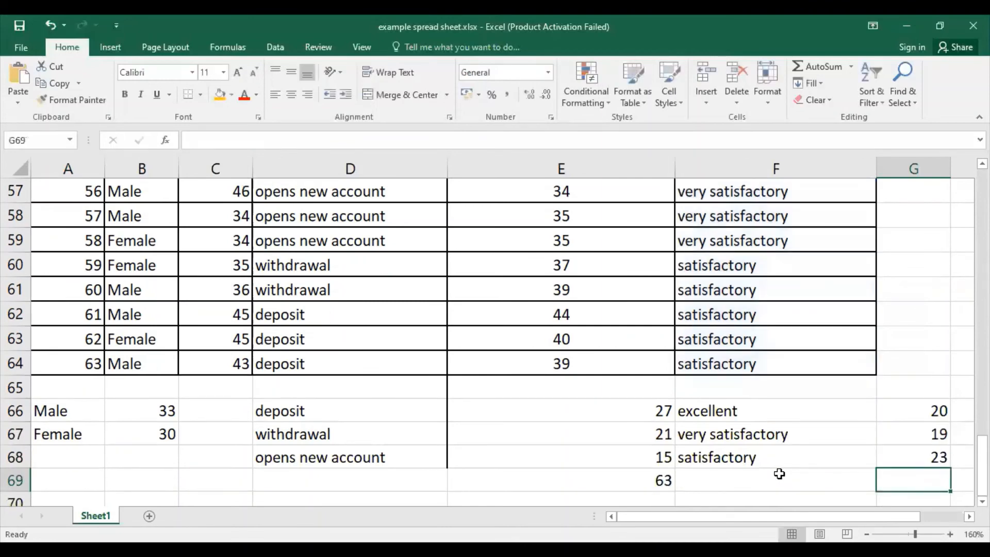
# - Enter the label "poor" in cell F69 below the "satisfactory" label
pyautogui.click(778, 477)
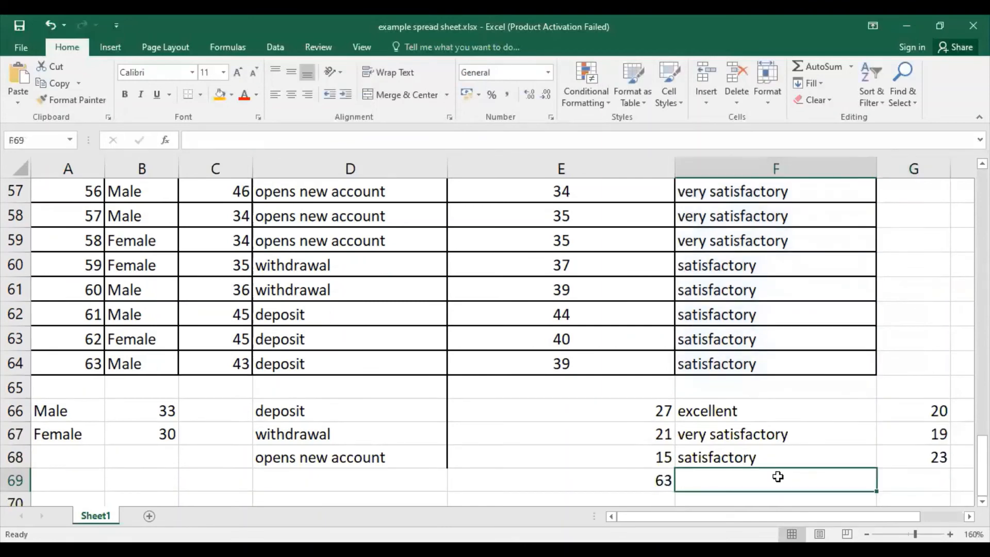
pyautogui.write('poor')
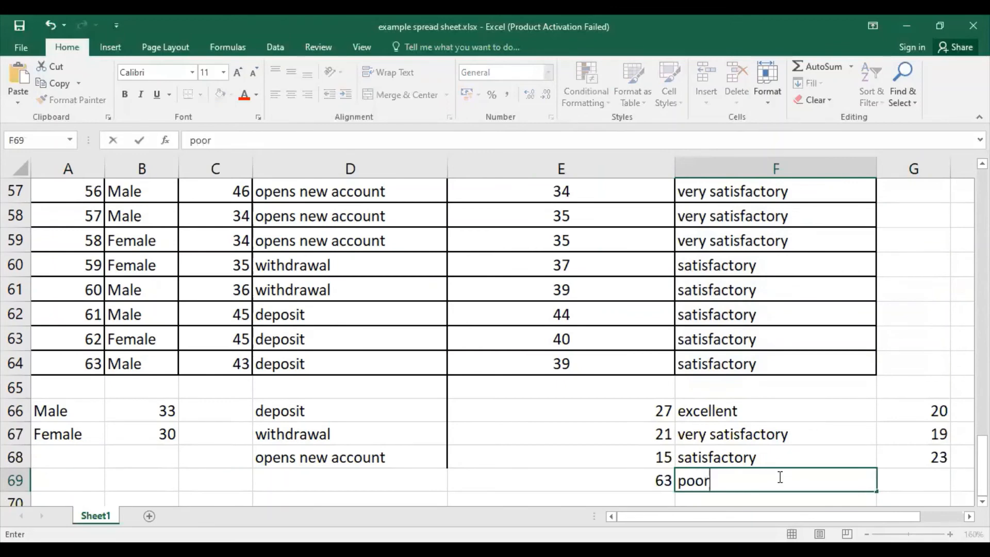
pyautogui.press('Tab')
# - Count the poor ratings in cell G69 with COUNTIF over the range F2:F64 and the criterion "poor", and review the formula
pyautogui.write('=')
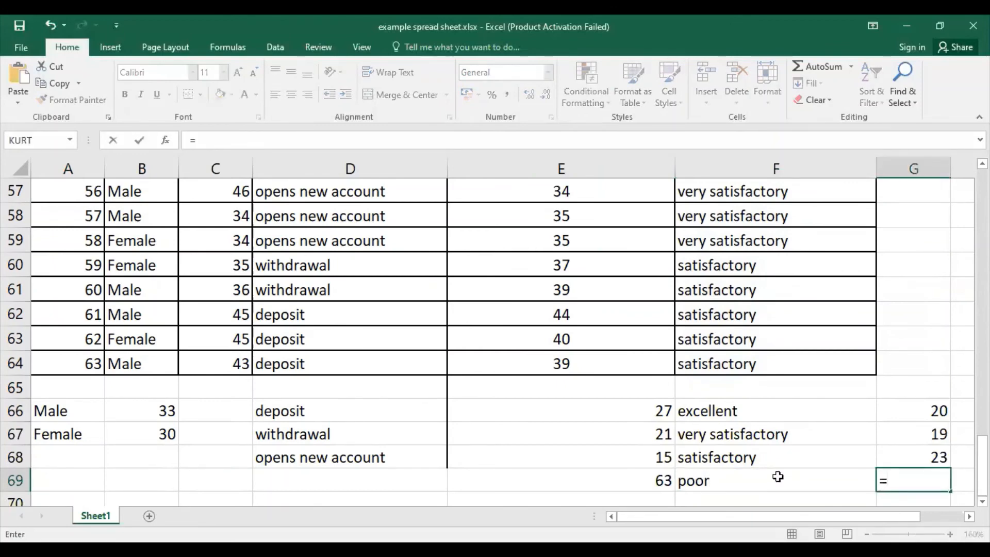
pyautogui.write('coun')
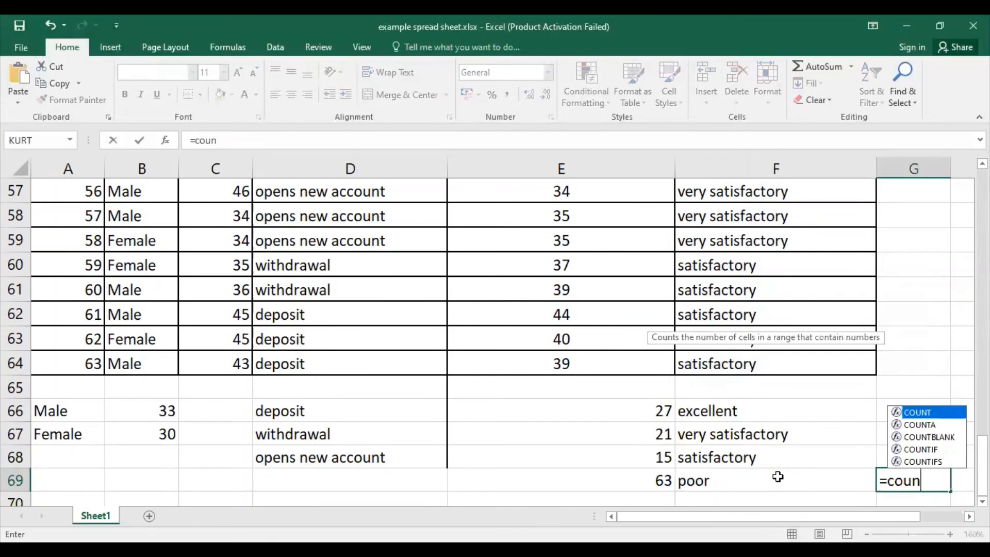
pyautogui.write('tif(')
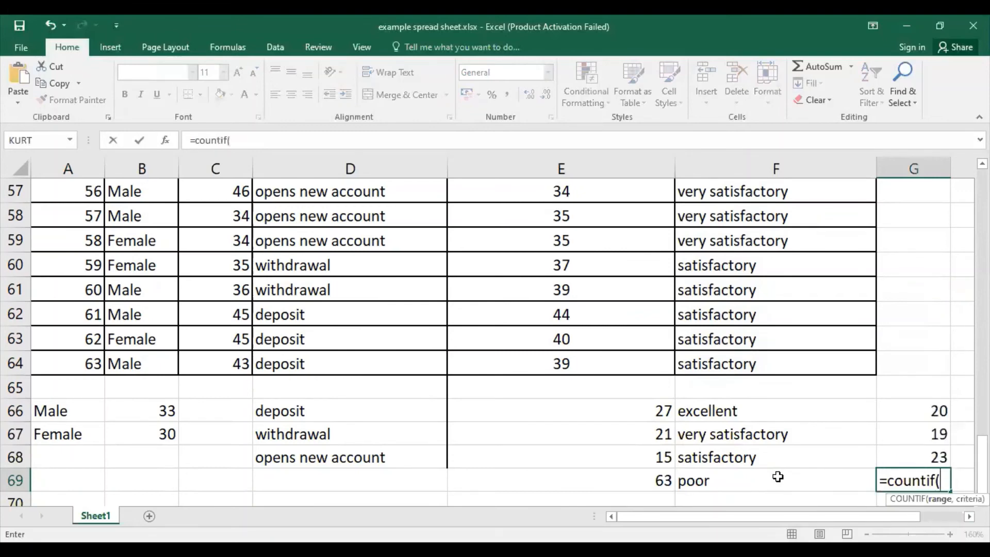
pyautogui.write('f2;f64')
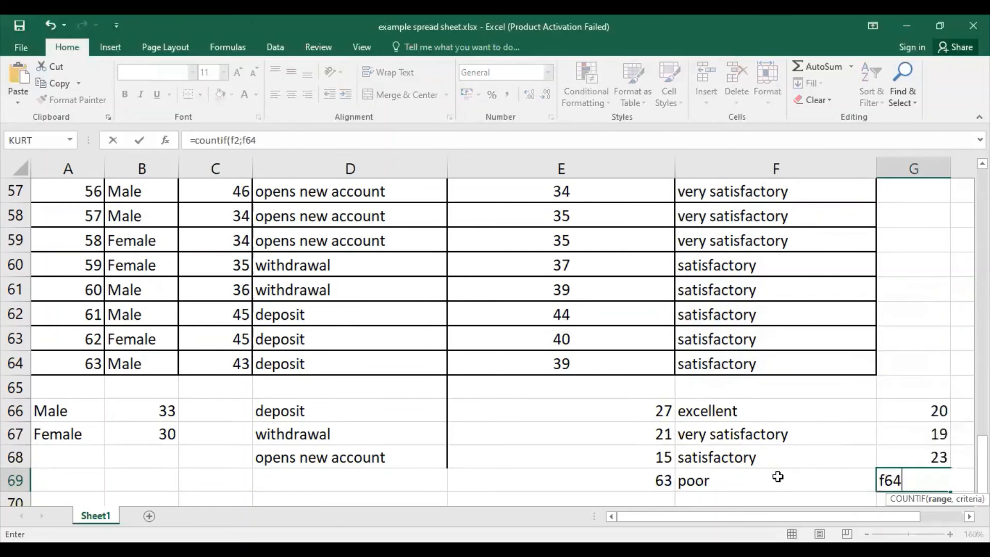
pyautogui.write(',')
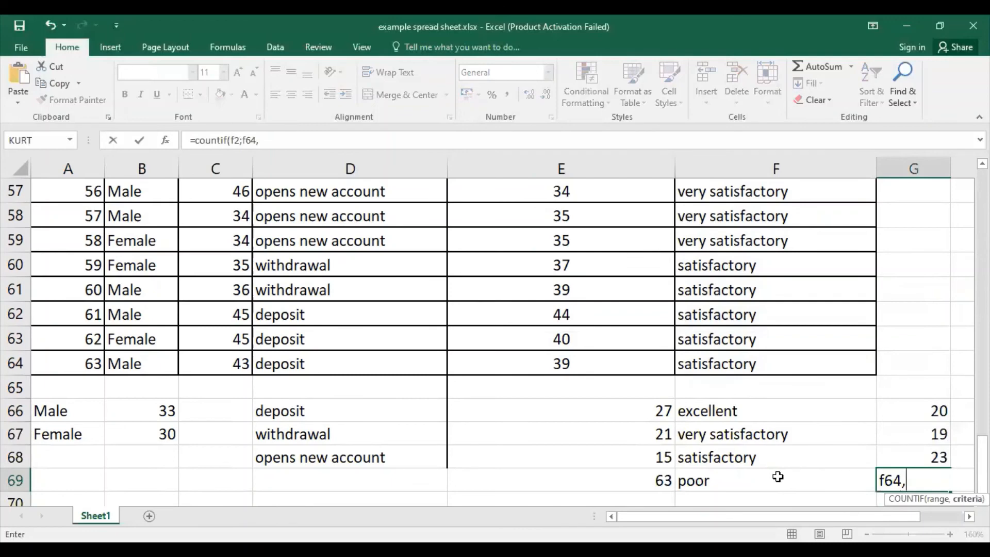
pyautogui.write('"poor")')
pyautogui.press('Return')
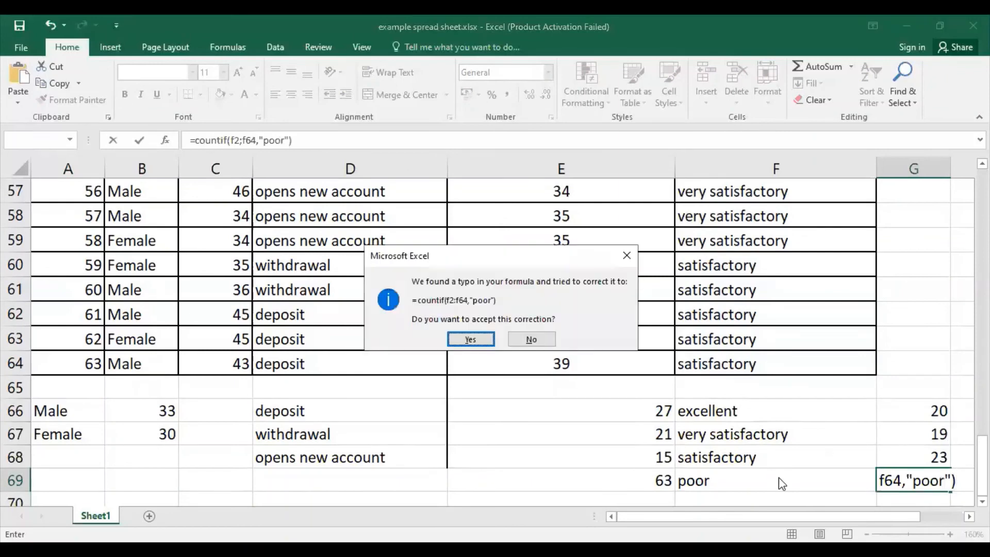
pyautogui.click(492, 339)
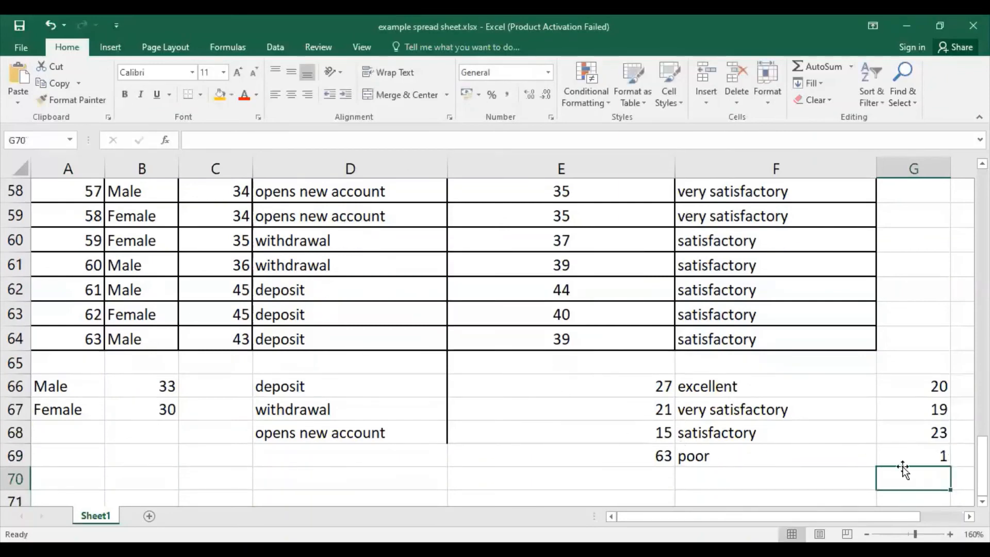
pyautogui.click(922, 456)
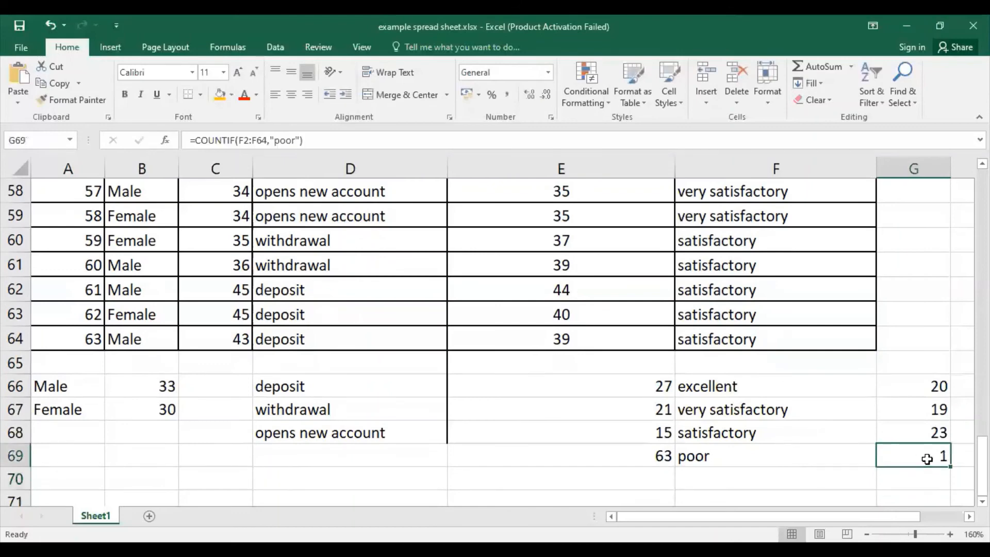
pyautogui.click(277, 147)
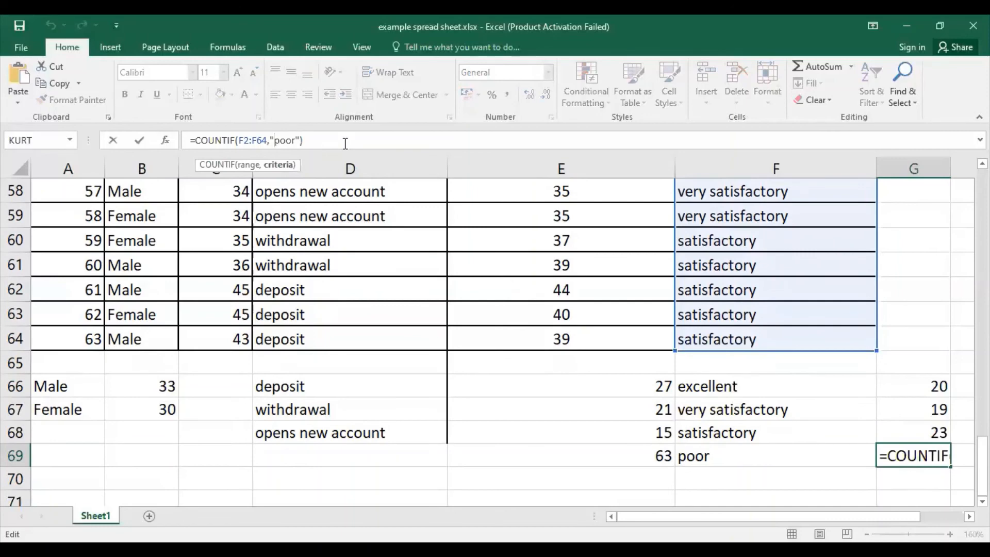
pyautogui.press('Return')
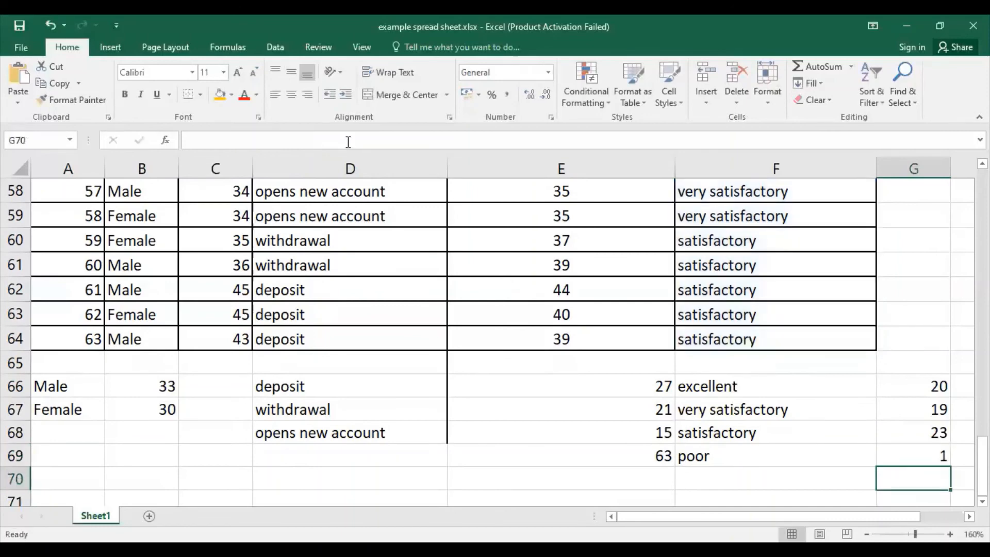
# - Total the four satisfaction rating counts G66:G69 in cell G70 with AutoSum
pyautogui.moveTo(919, 382); pyautogui.dragTo(923, 472)
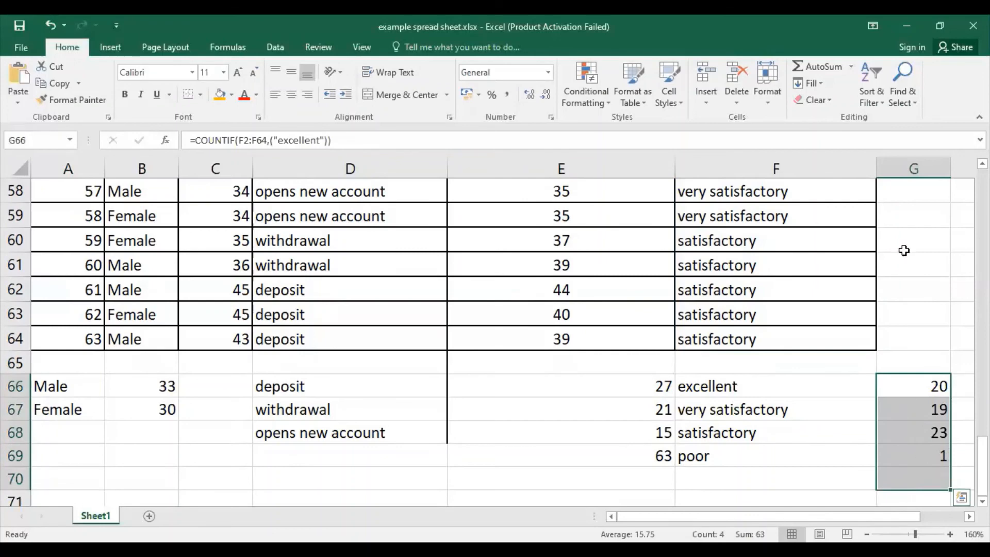
pyautogui.click(824, 69)
pyautogui.click(914, 478)
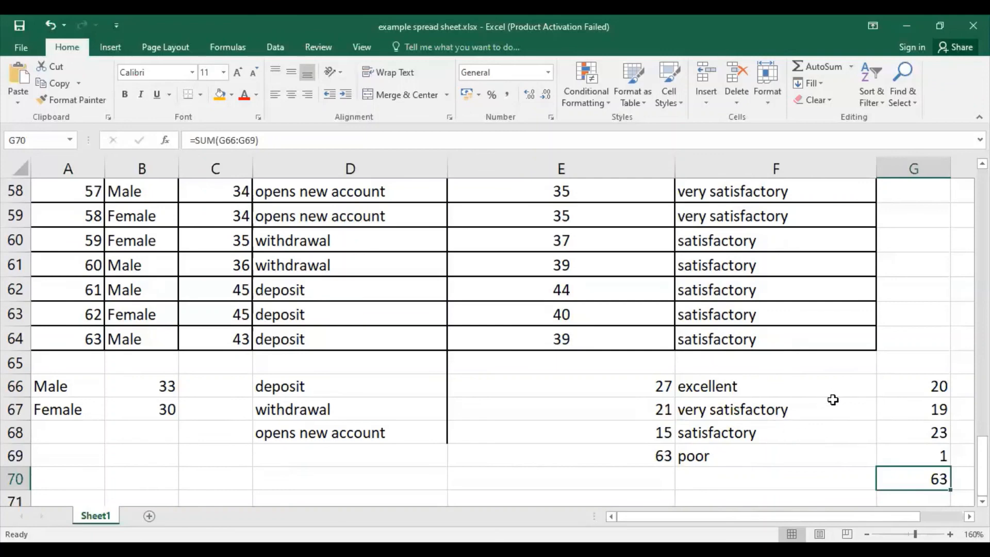
pyautogui.click(796, 516)
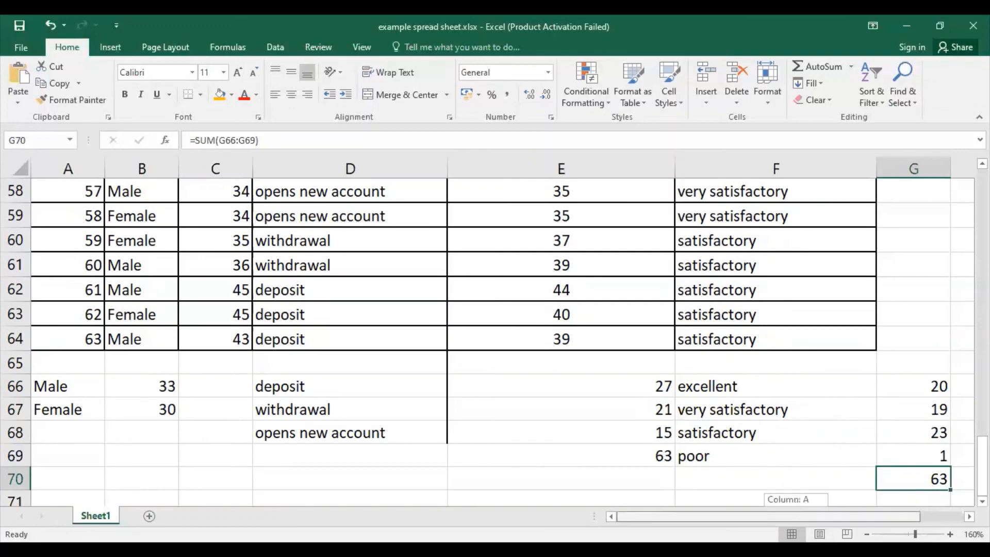